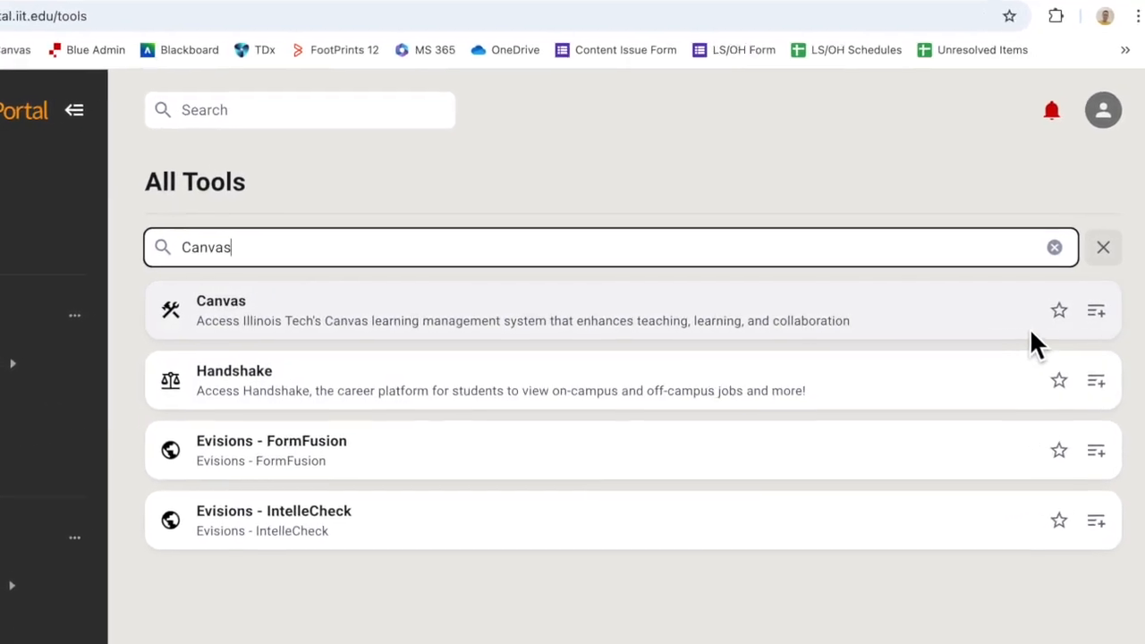
Step: Mark the Canvas tool as a favorite and add it to the portal's Shortcuts list
click(1061, 313)
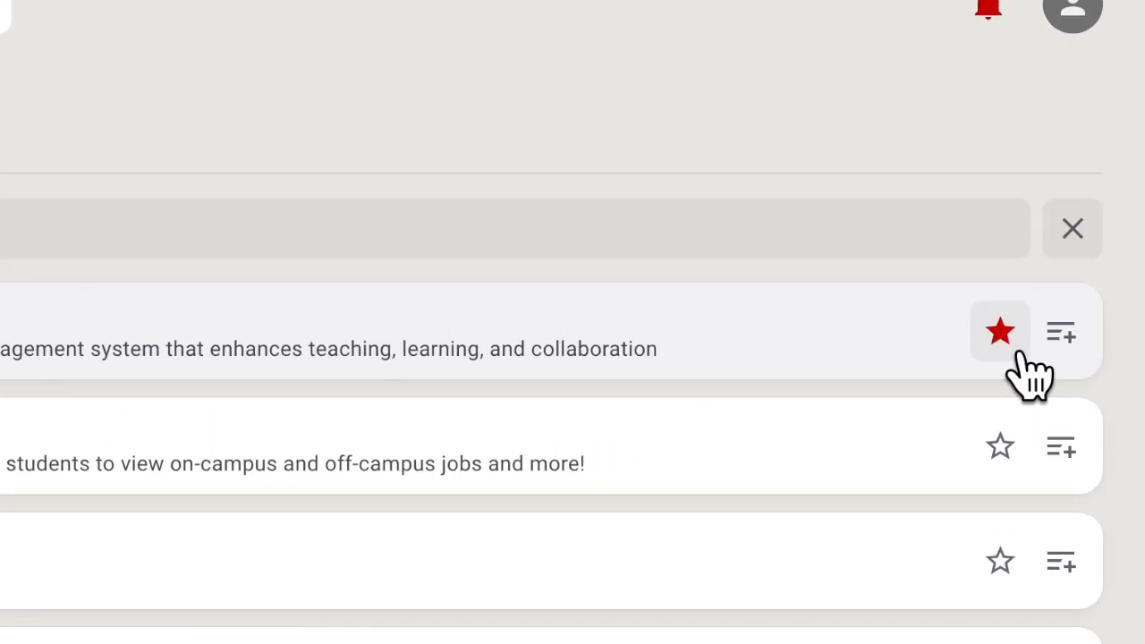
click(1079, 348)
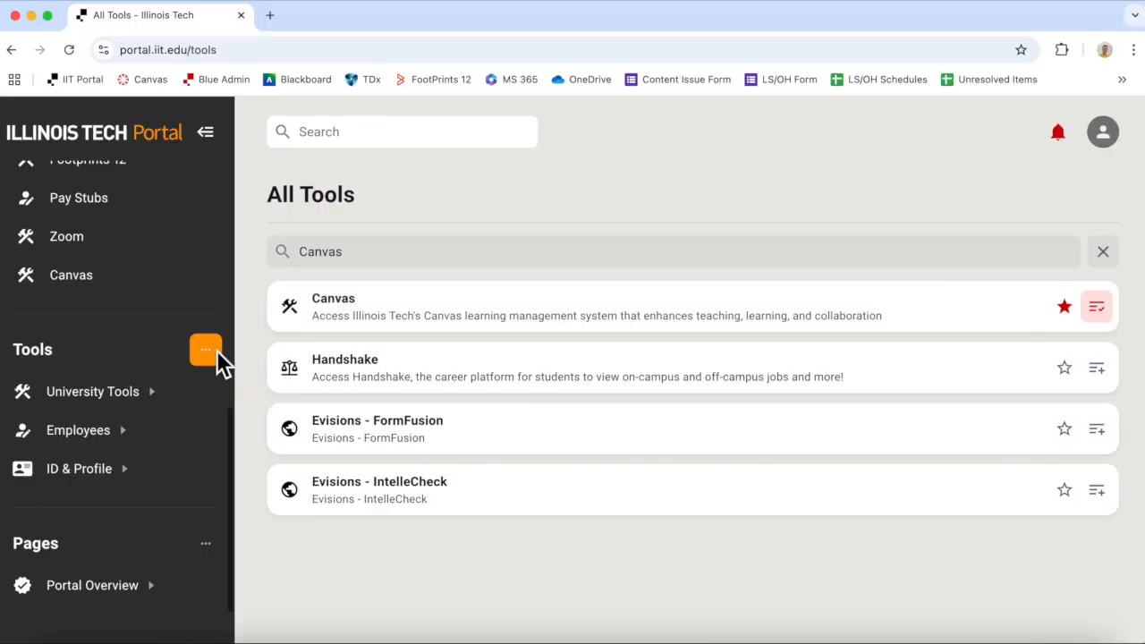
Step: Move the Canvas shortcut to first place in the portal's Shortcuts list, save the order and open Canvas from it
scroll(81, 277, up, 5)
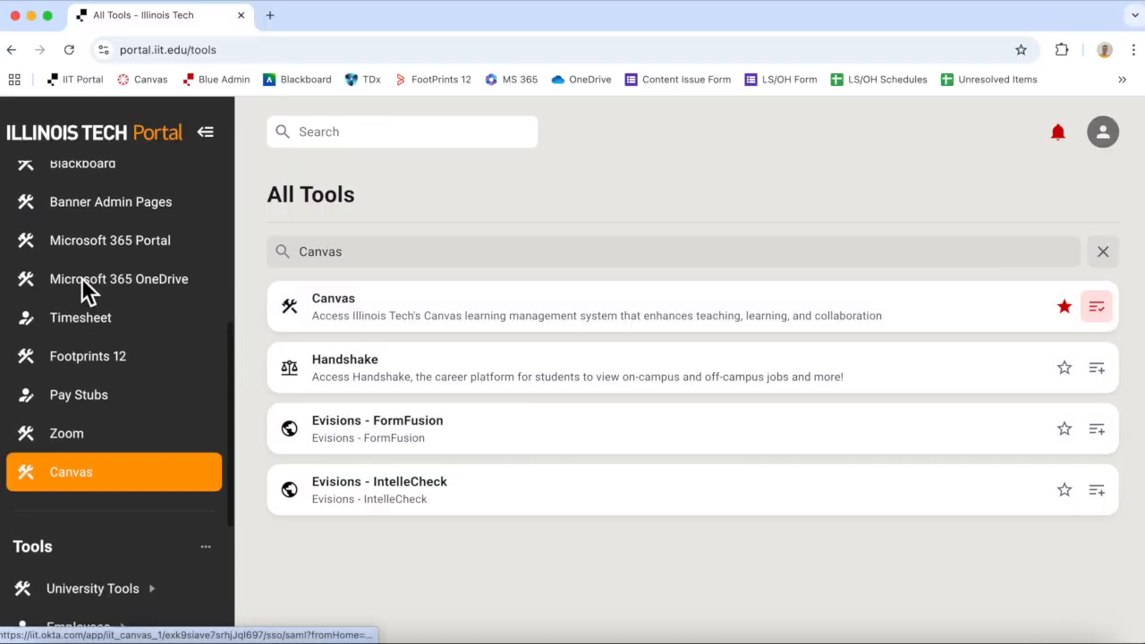
scroll(82, 285, up, 1)
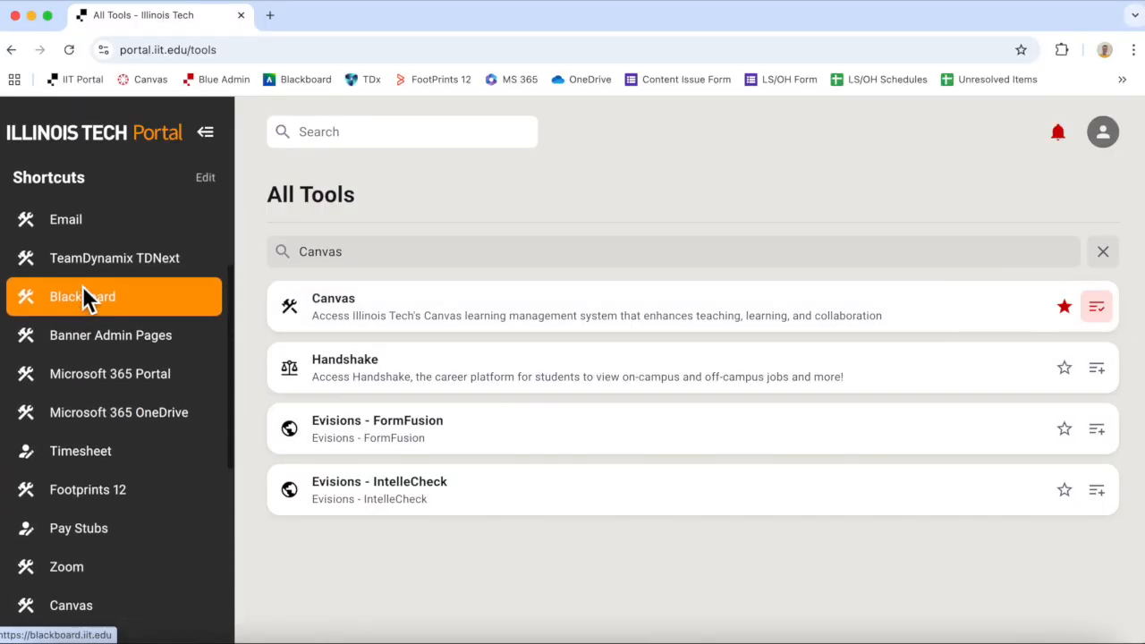
click(205, 178)
scroll(113, 335, down, 1)
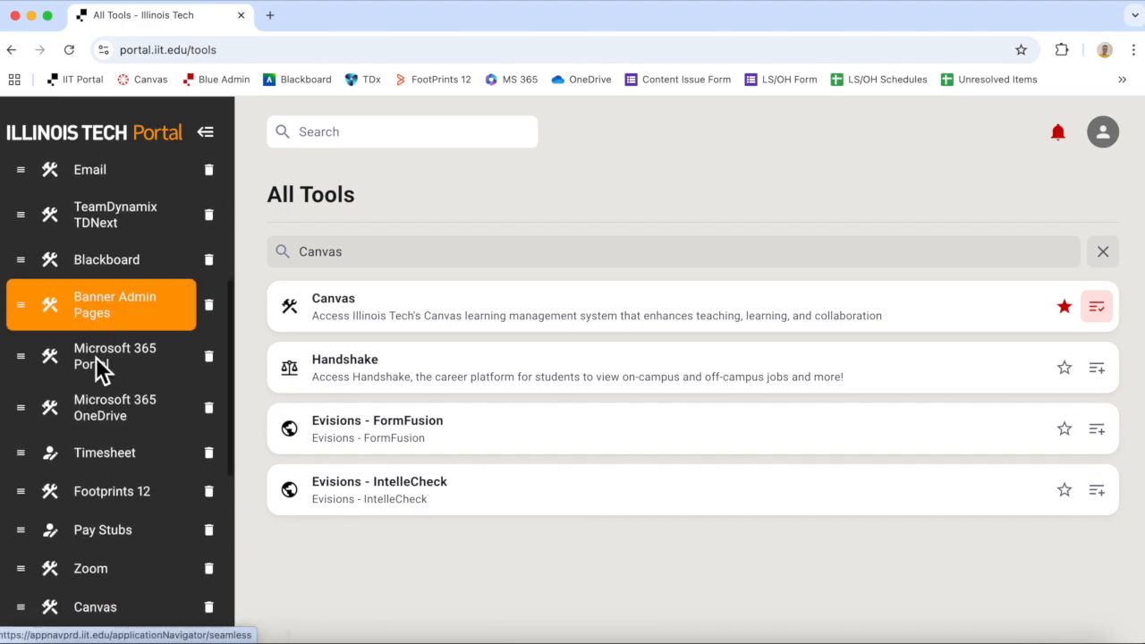
drag(18, 622, 143, 205)
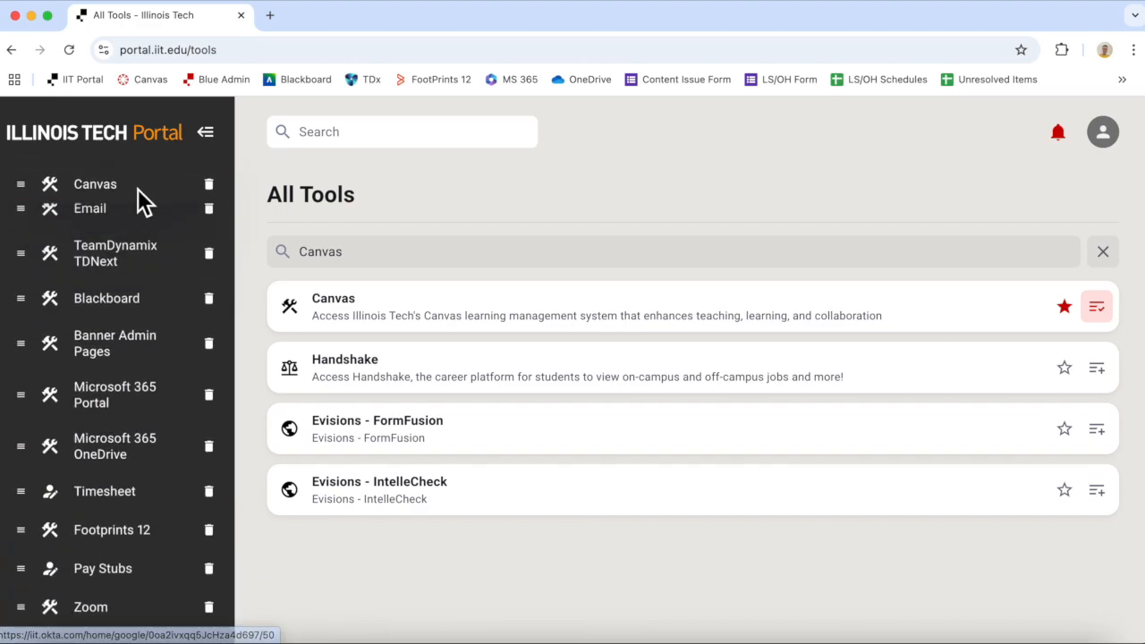
click(202, 226)
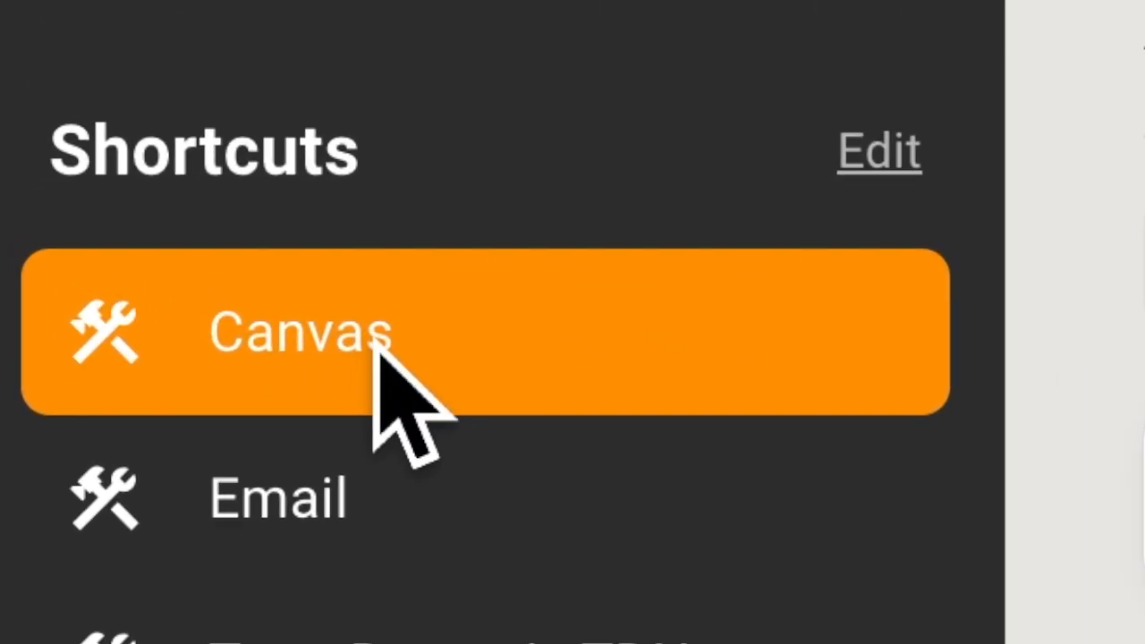
click(223, 309)
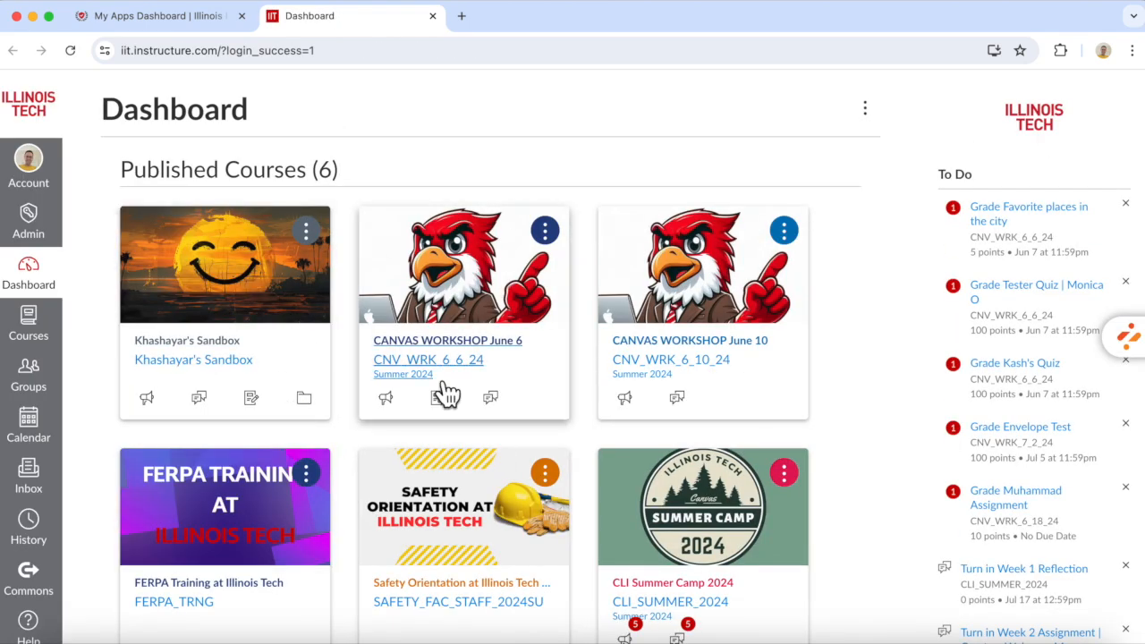
Step: Review the published and unpublished courses on the Canvas dashboard
drag(131, 179, 358, 189)
scroll(422, 525, down, 5)
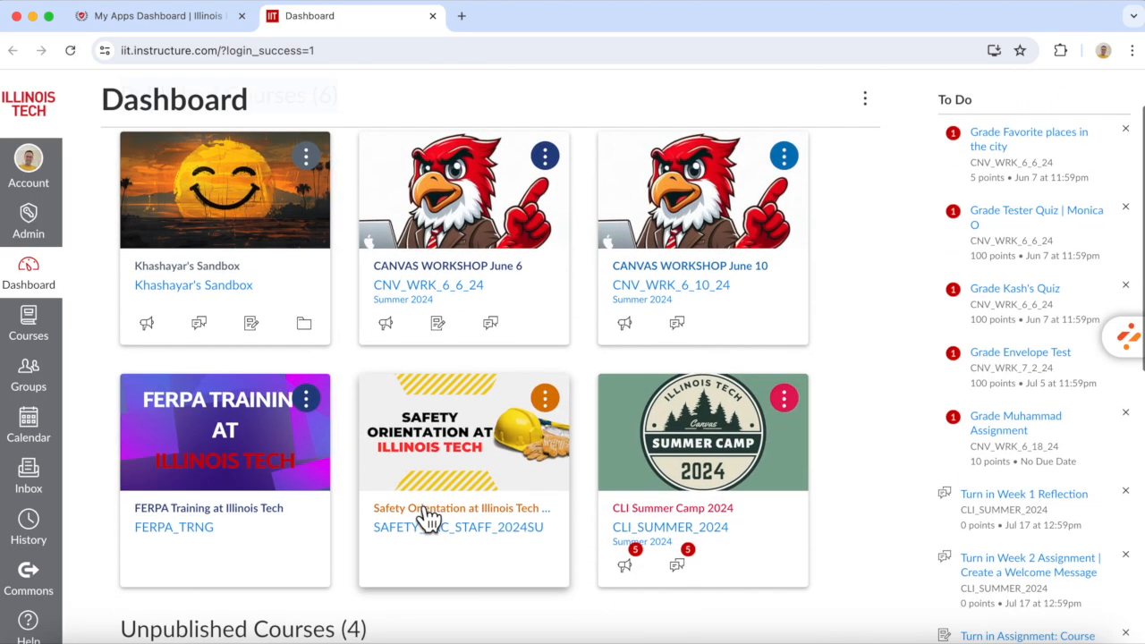
scroll(429, 517, down, 3)
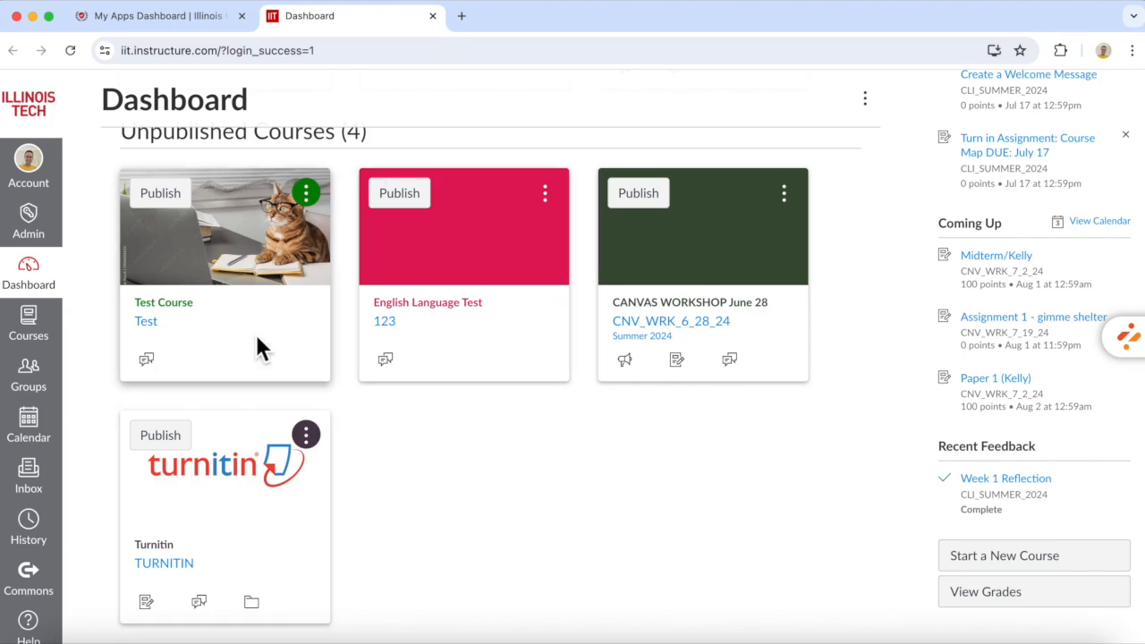
scroll(350, 380, up, 8)
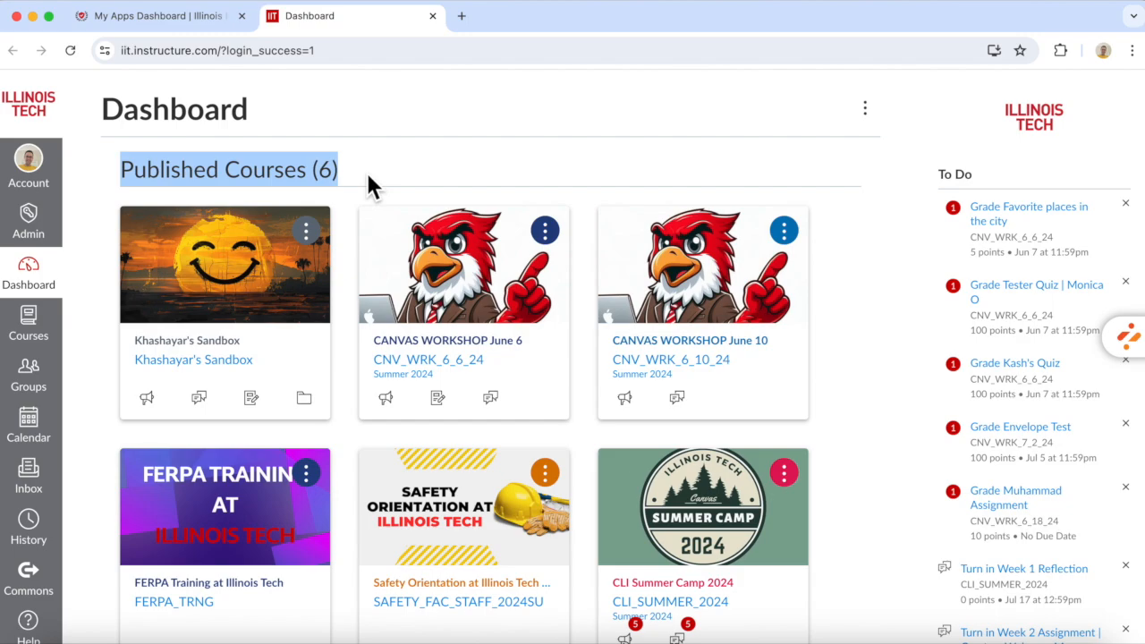
click(369, 182)
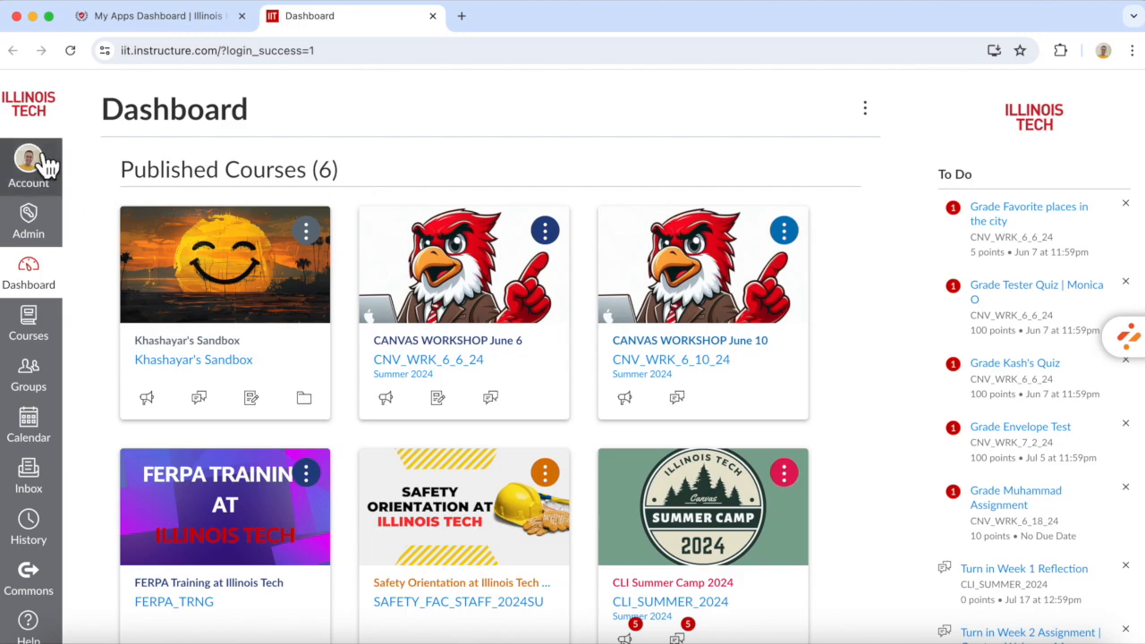
Step: View the account options and the quick list of published and unpublished courses
click(51, 185)
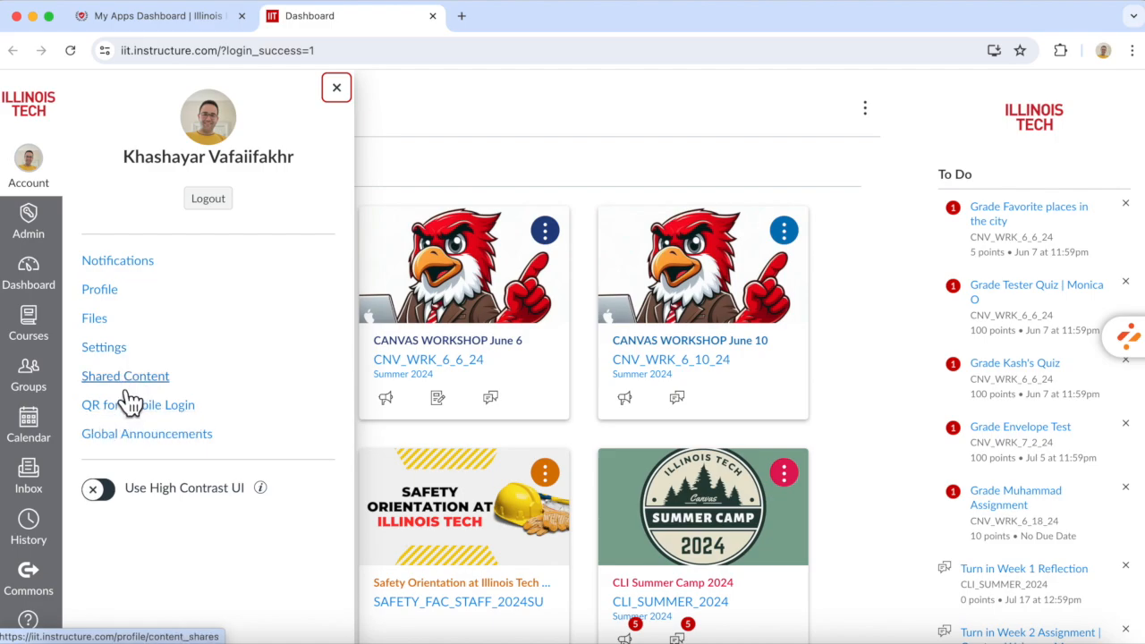
click(49, 344)
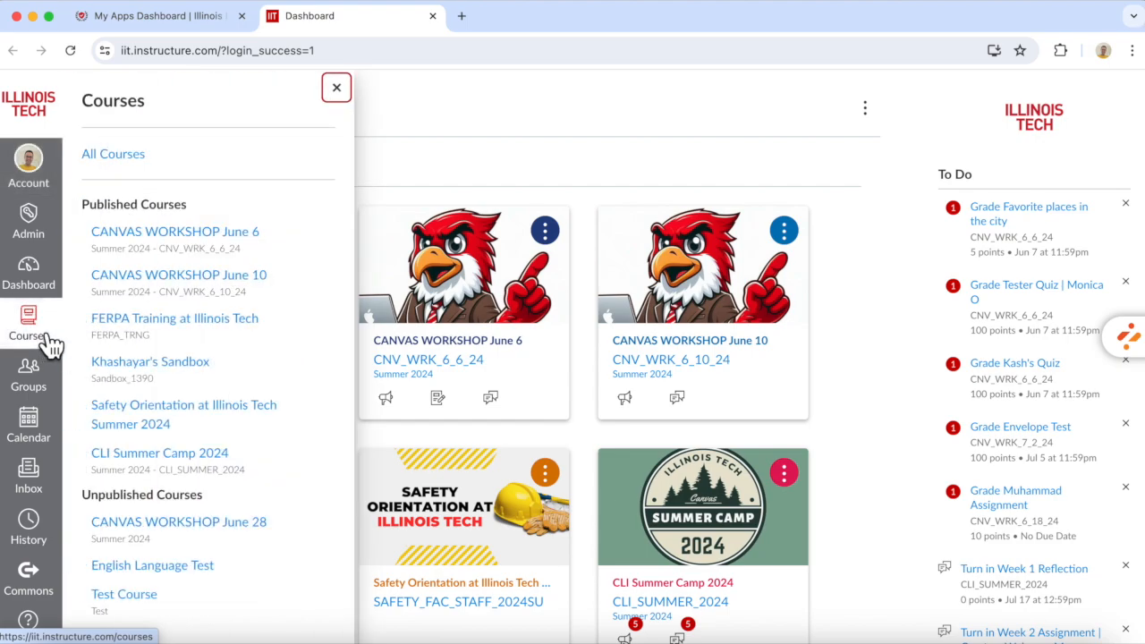
scroll(196, 394, down, 3)
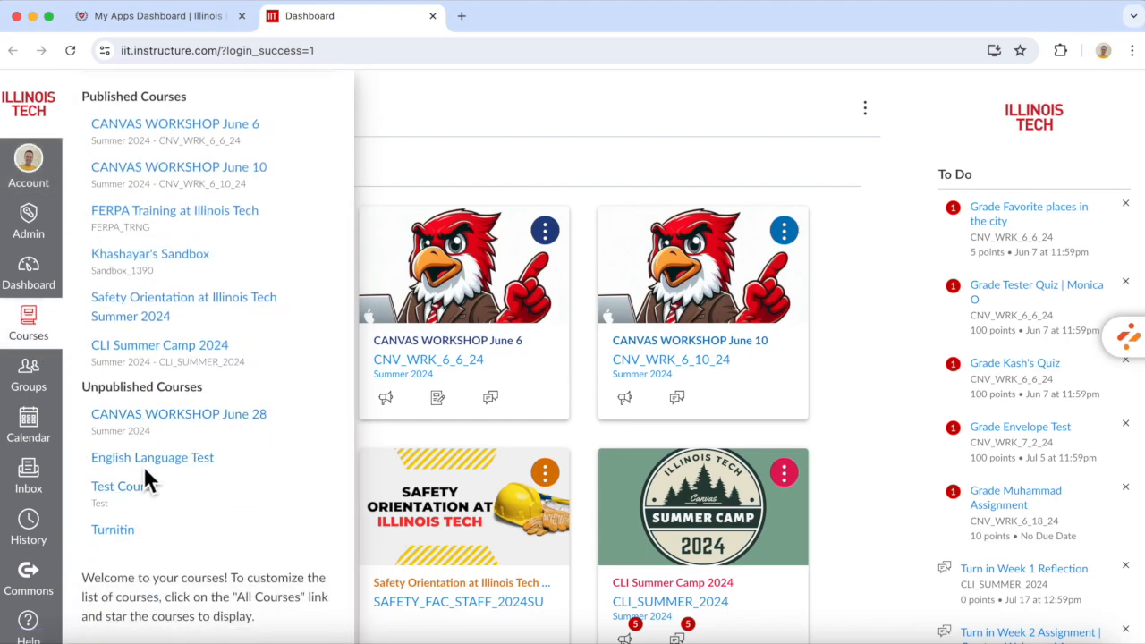
scroll(179, 487, up, 3)
Step: Look through the complete course list including past enrollments, and open the calendar
click(126, 159)
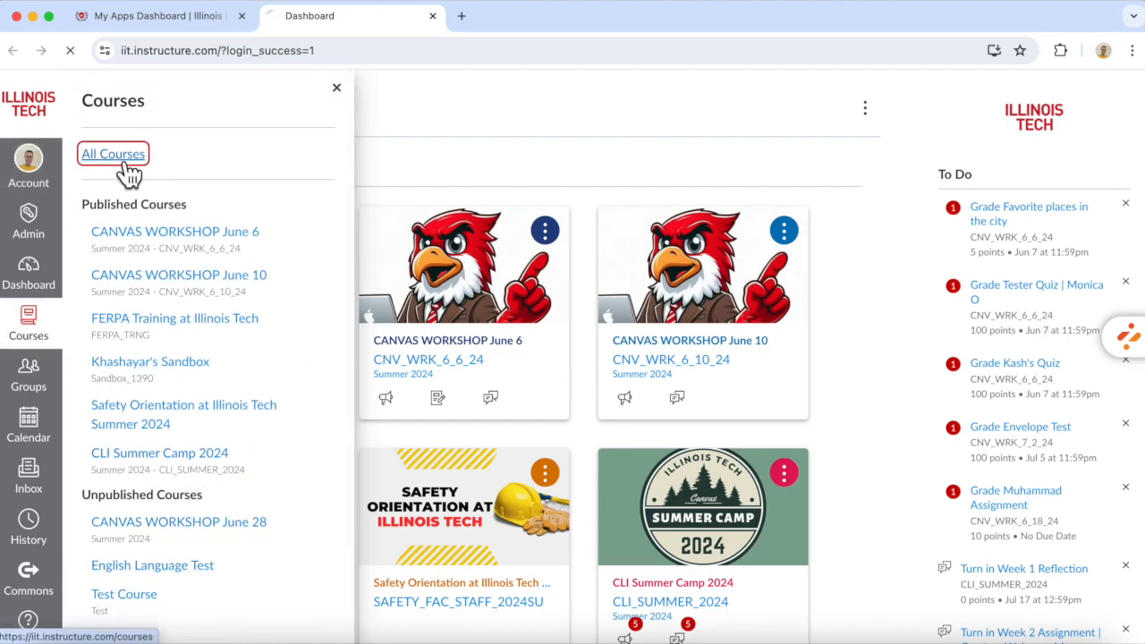
scroll(447, 328, down, 5)
scroll(449, 320, down, 10)
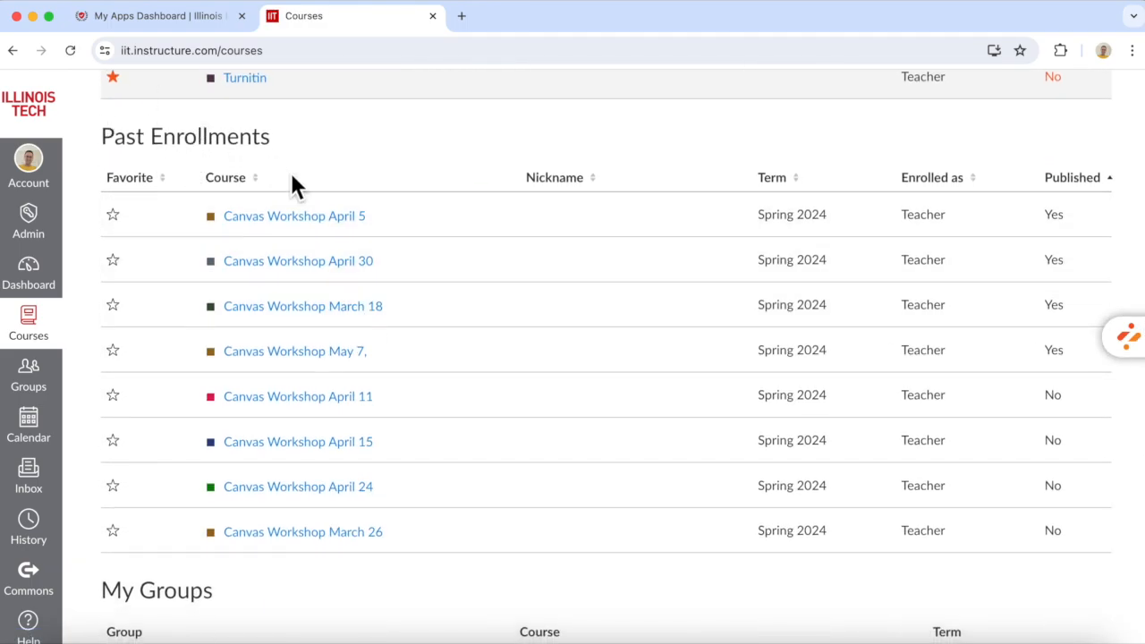
scroll(595, 345, up, 15)
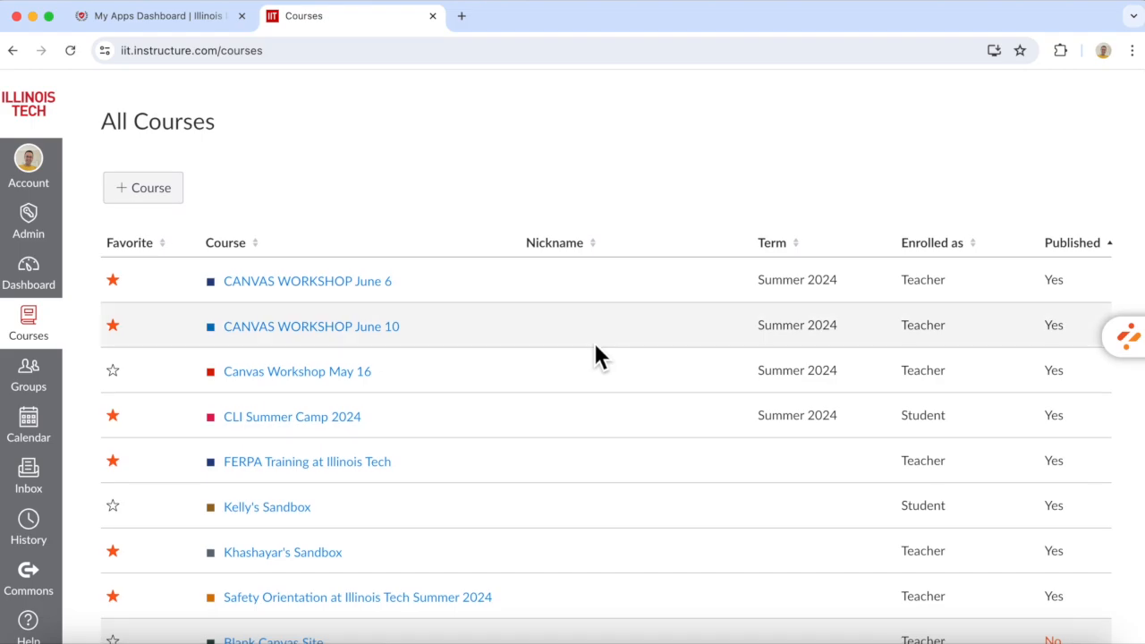
click(45, 438)
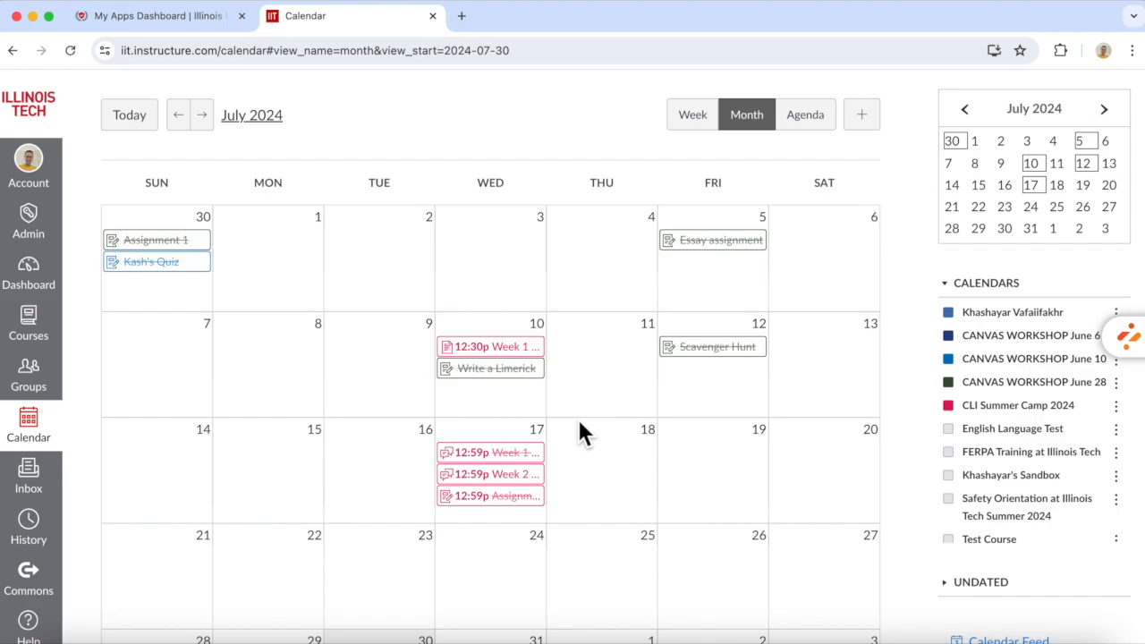
Step: Start composing an inbox message with the personal sandbox course selected, and visit its subject and message body fields
click(54, 494)
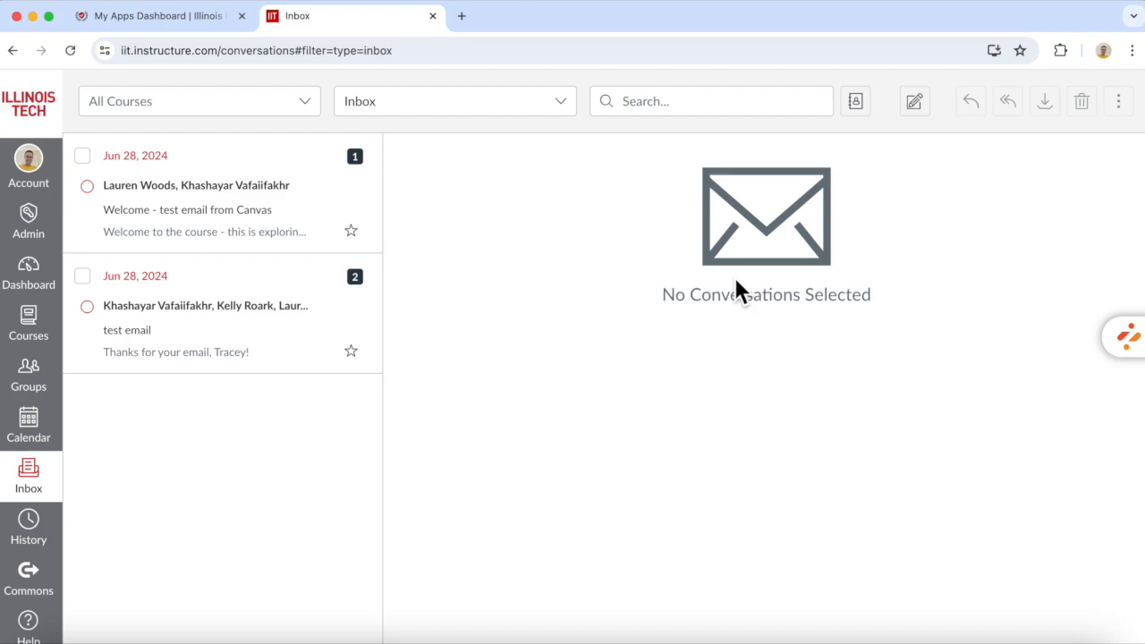
click(924, 111)
click(846, 204)
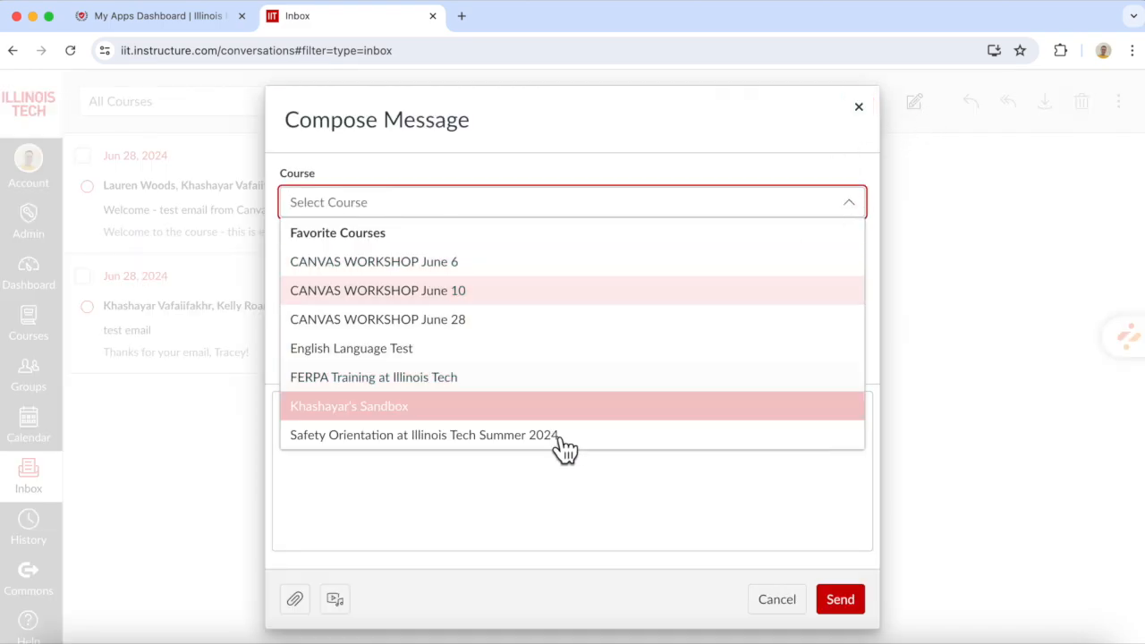
click(562, 409)
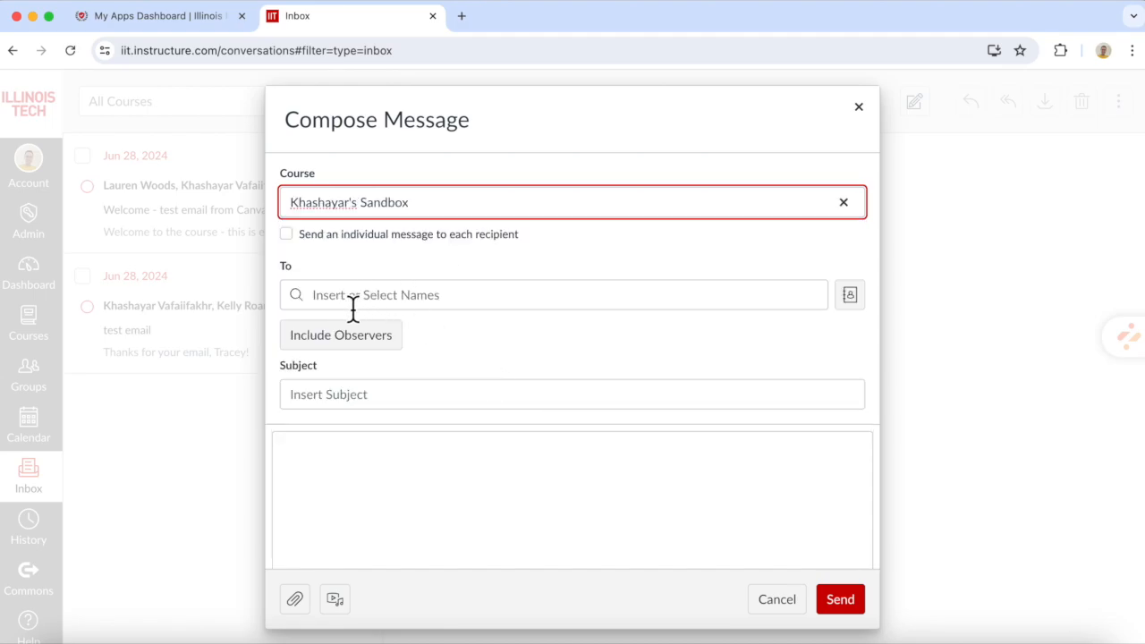
click(370, 401)
click(357, 443)
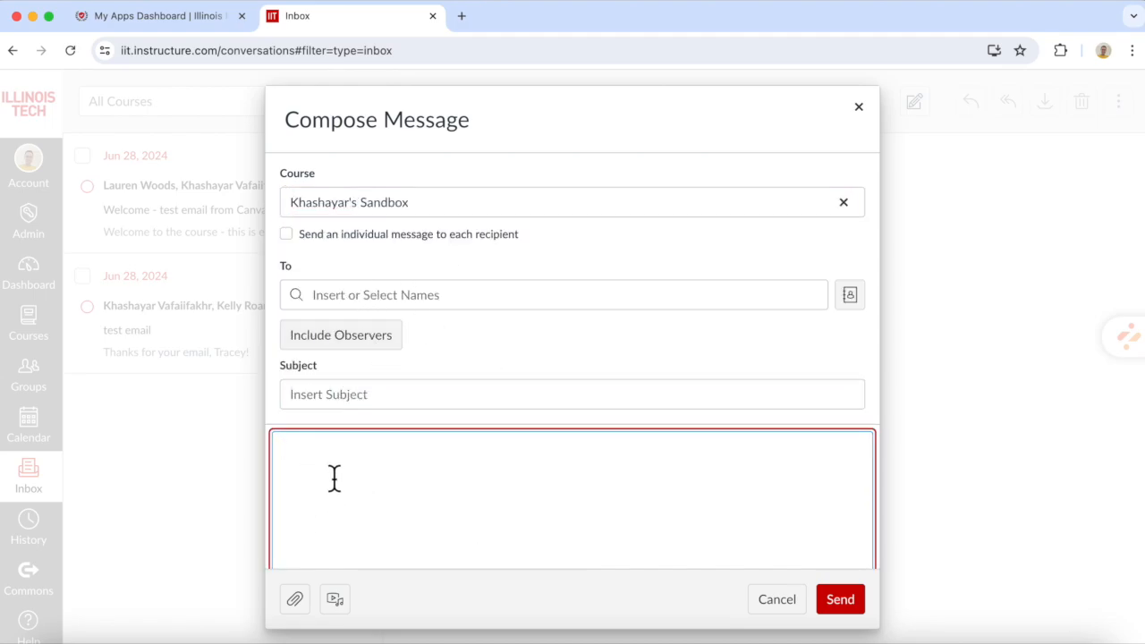
scroll(333, 479, down, 2)
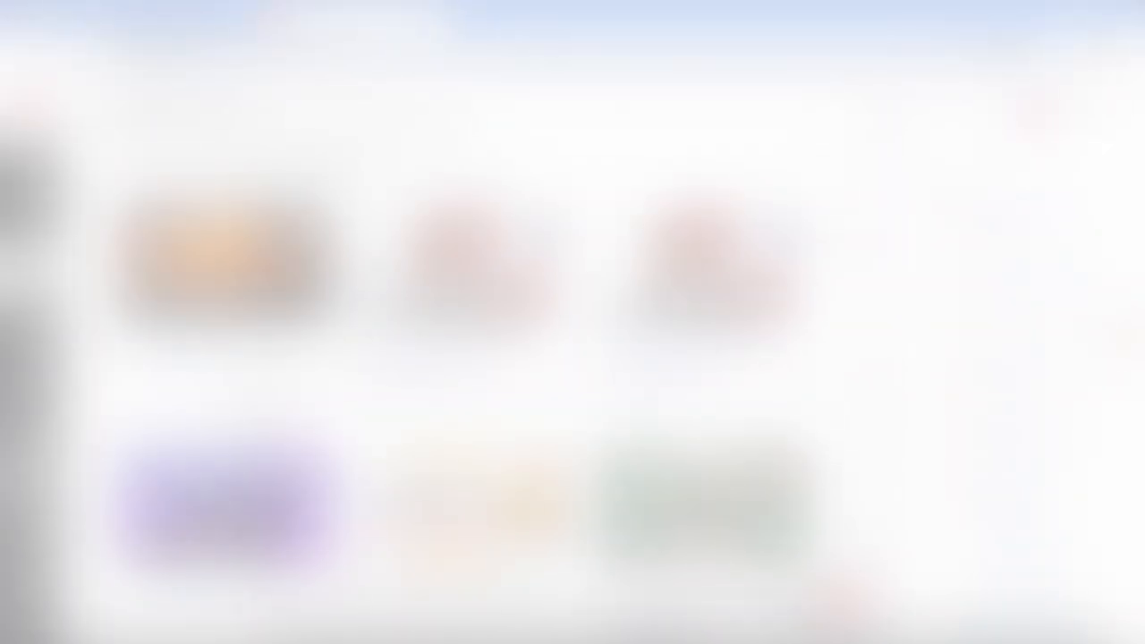
Step: Open Test Course from the unpublished courses on the dashboard
scroll(342, 358, down, 3)
scroll(343, 355, down, 3)
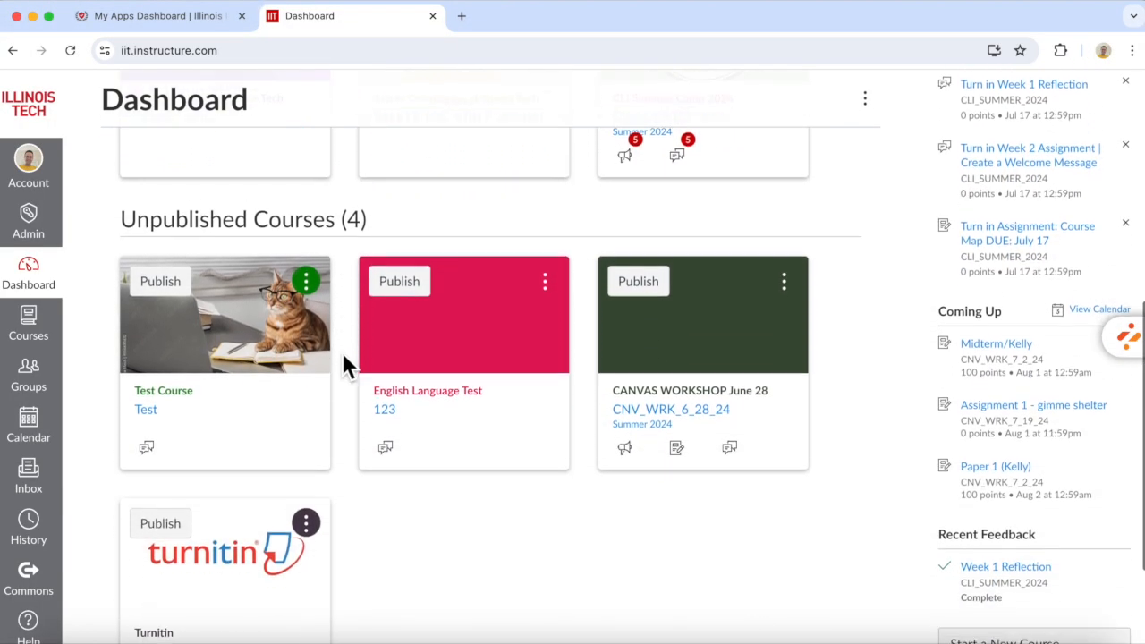
click(249, 334)
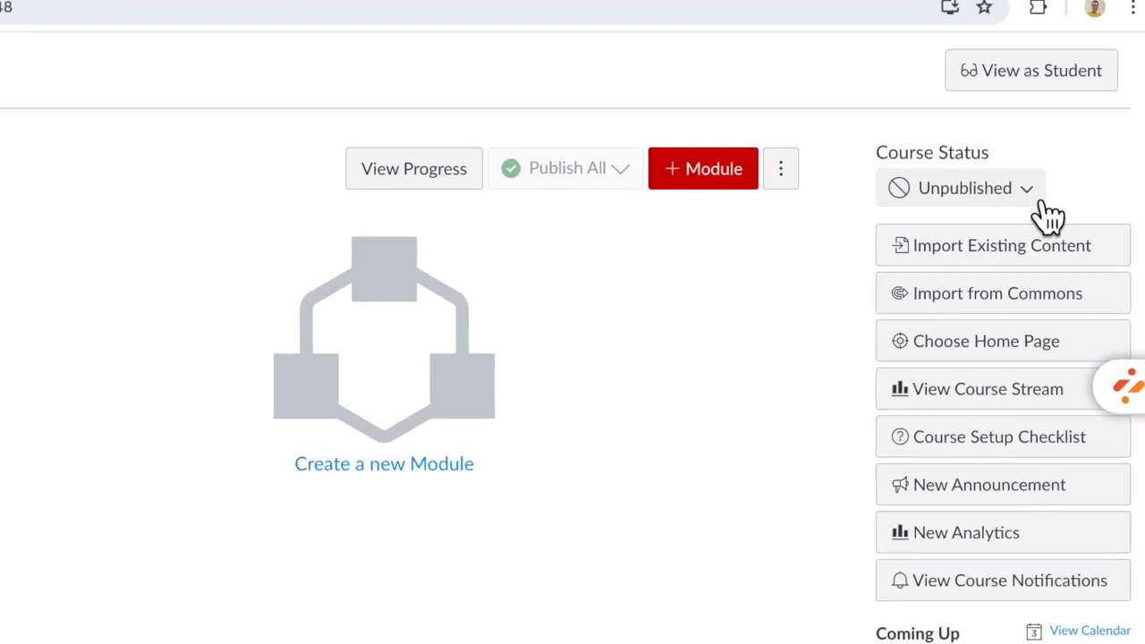
Step: Publish the course with Course Activity Stream as its home page
click(1037, 201)
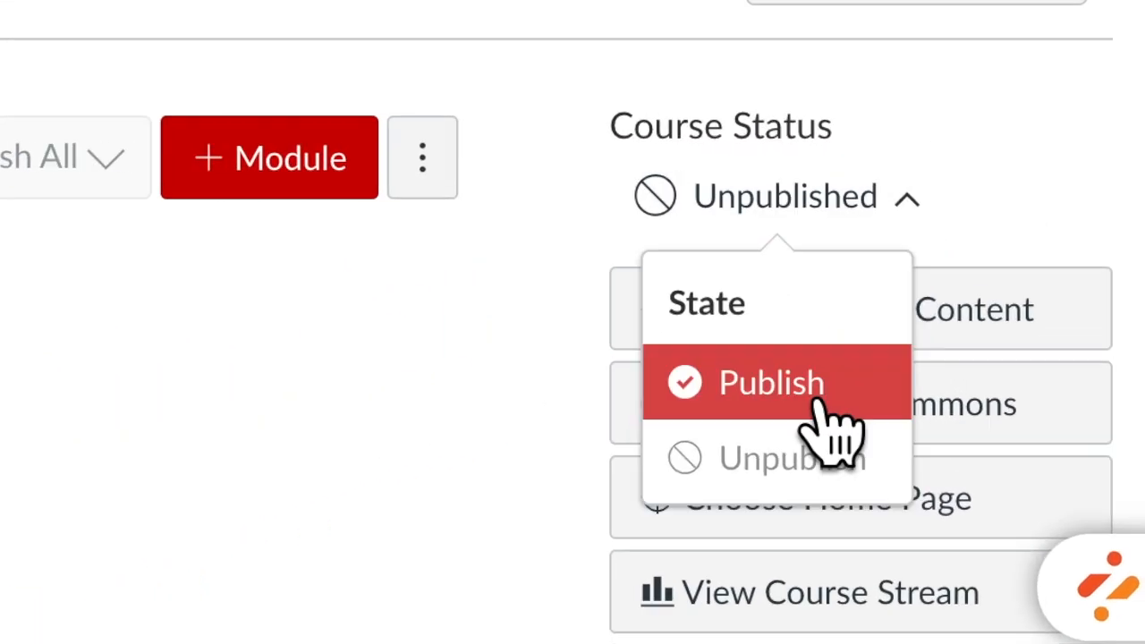
click(805, 390)
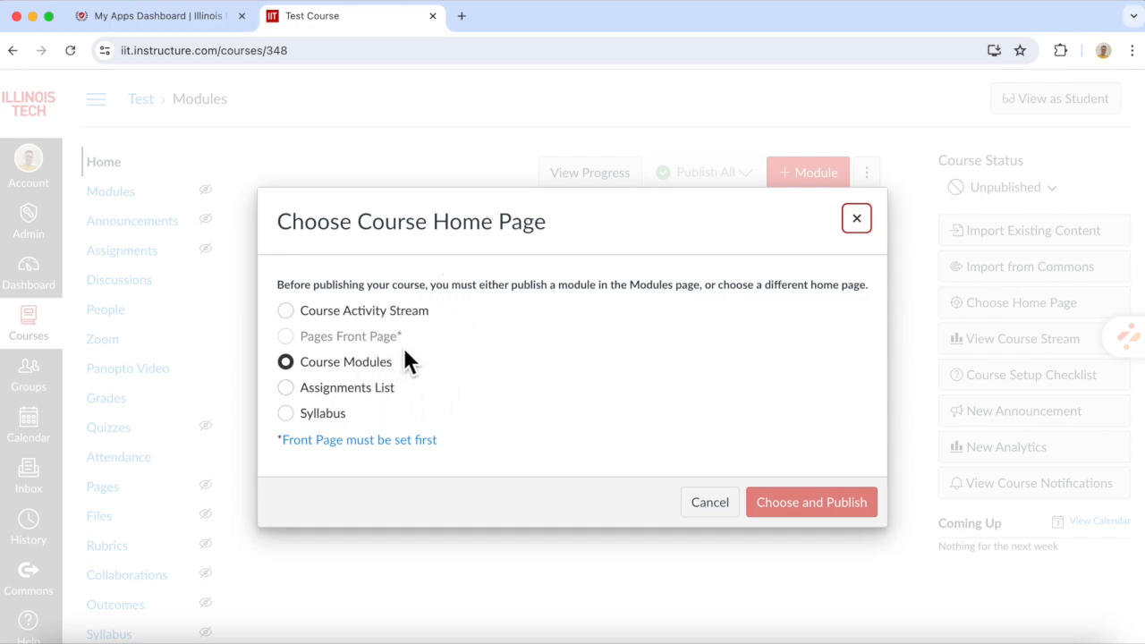
click(292, 316)
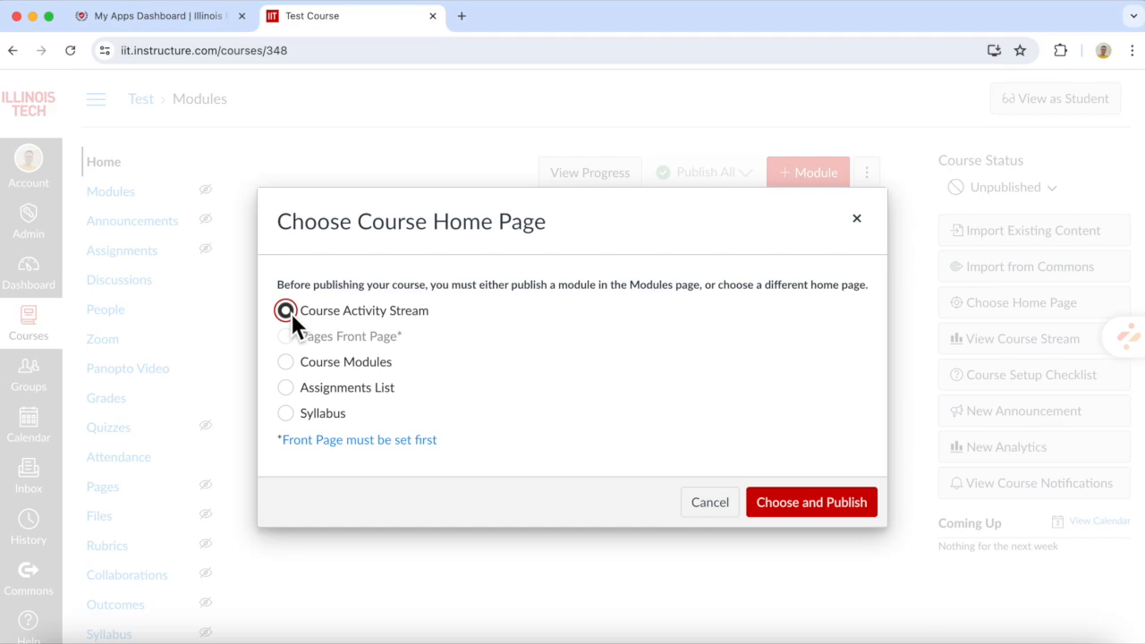
click(818, 514)
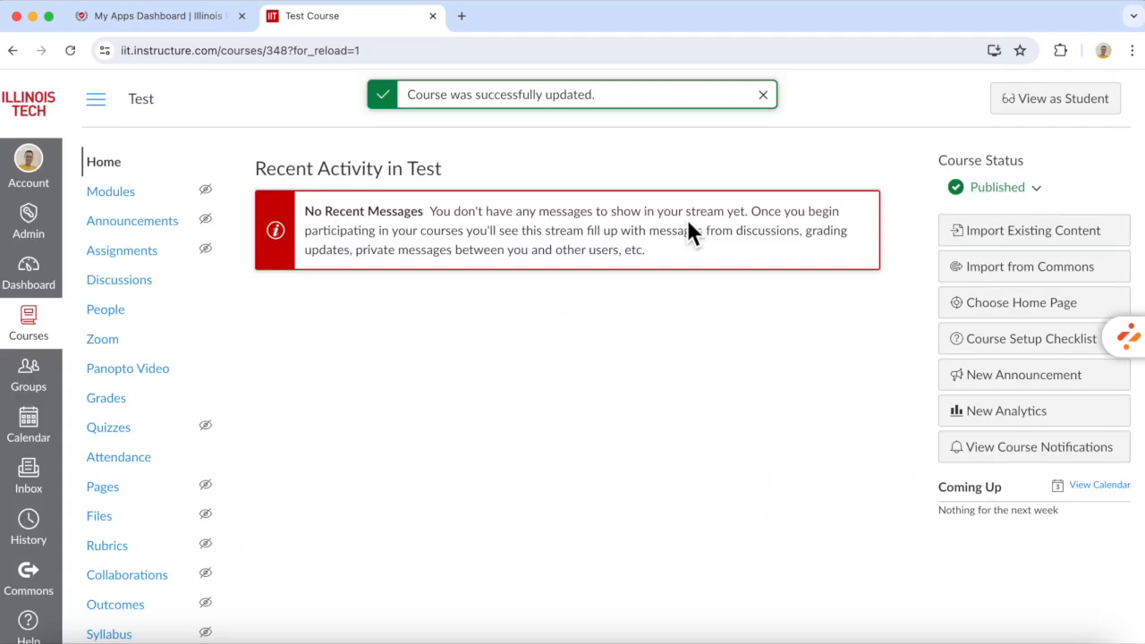
Step: Set the course home page to Course Modules and save the choice
click(1014, 313)
click(431, 362)
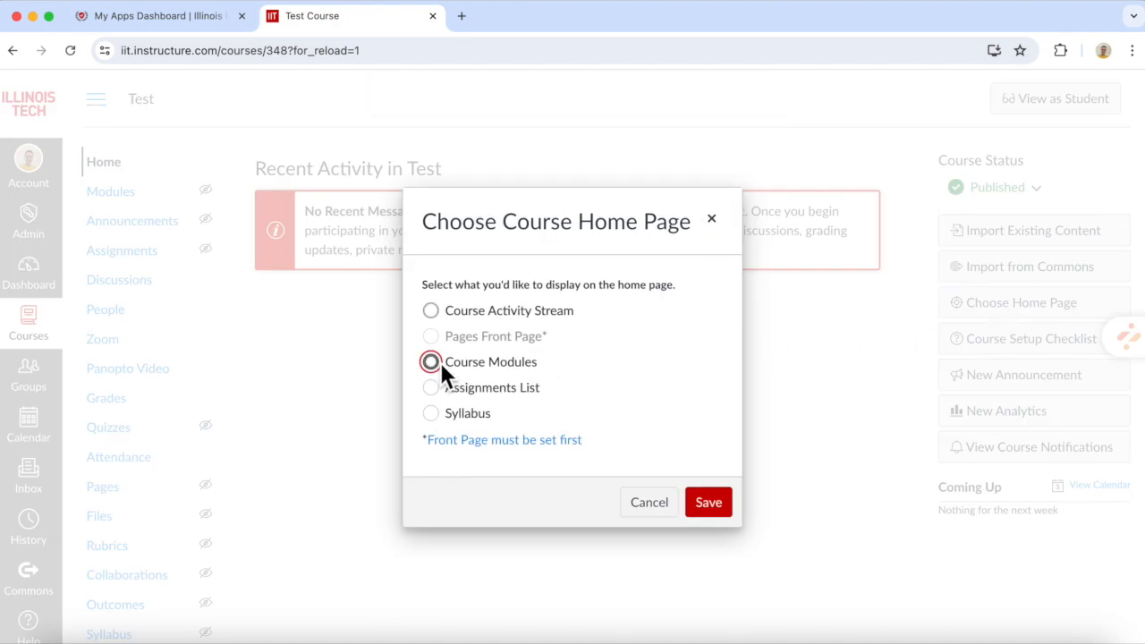
click(709, 504)
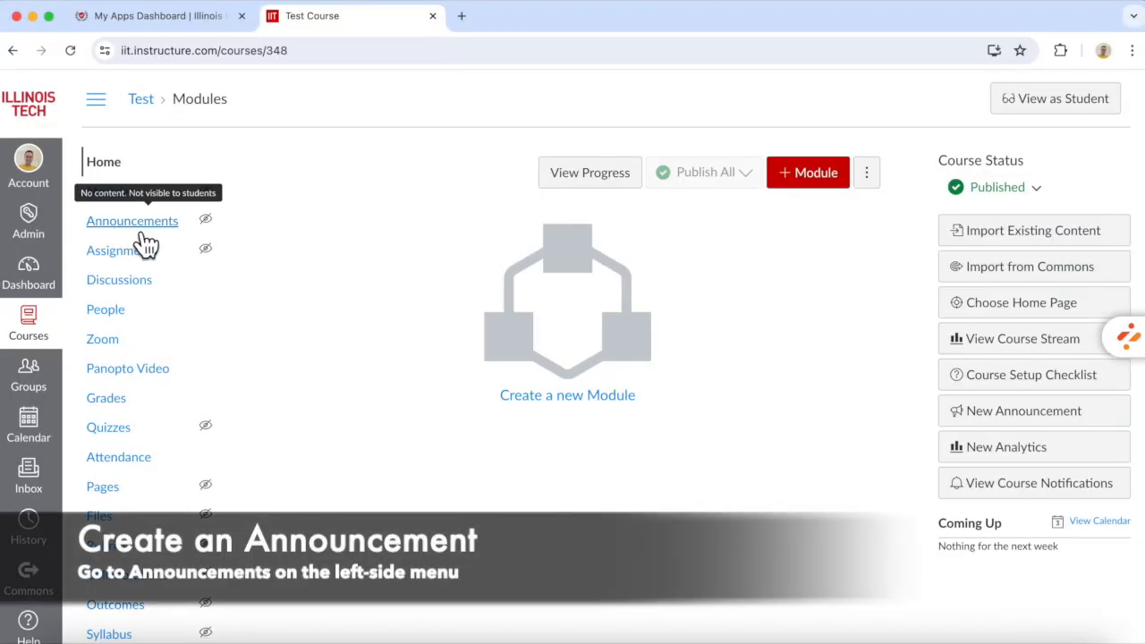
Step: Start a new course announcement titled "My Announcement" with the message "Your homework is due today at 11:59 pm."
click(142, 233)
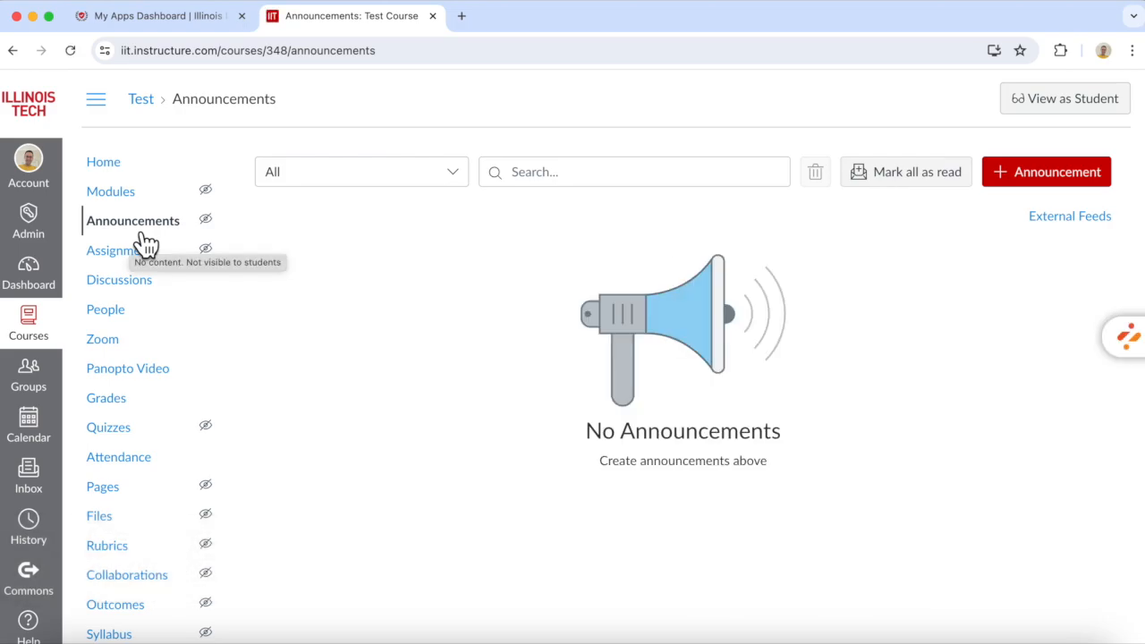
click(1037, 186)
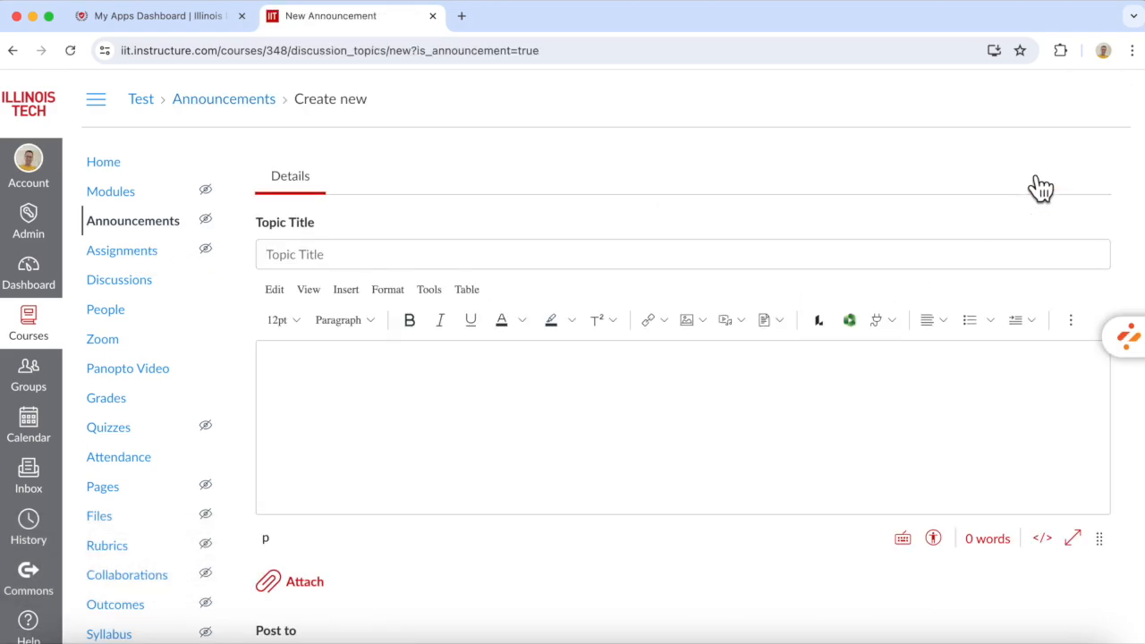
click(626, 254)
text(My Announcement)
click(627, 386)
text(Your homework is due today at 11)
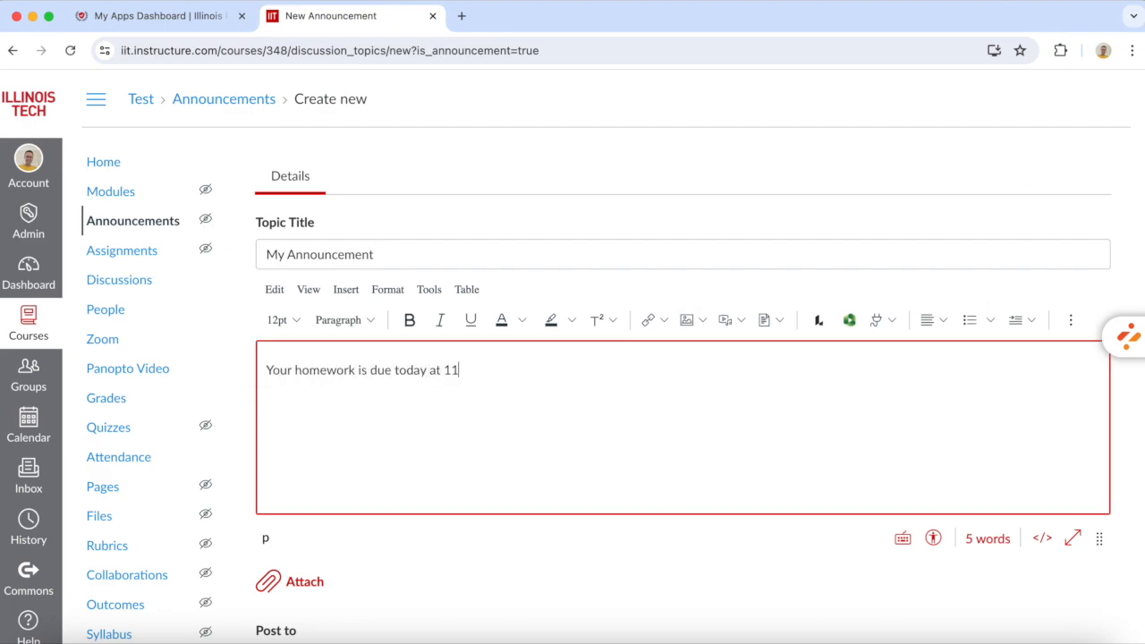
Step: Publish the announcement with liking allowed and availability from July 30, 2024 until August 23, 2024
scroll(584, 433, down, 5)
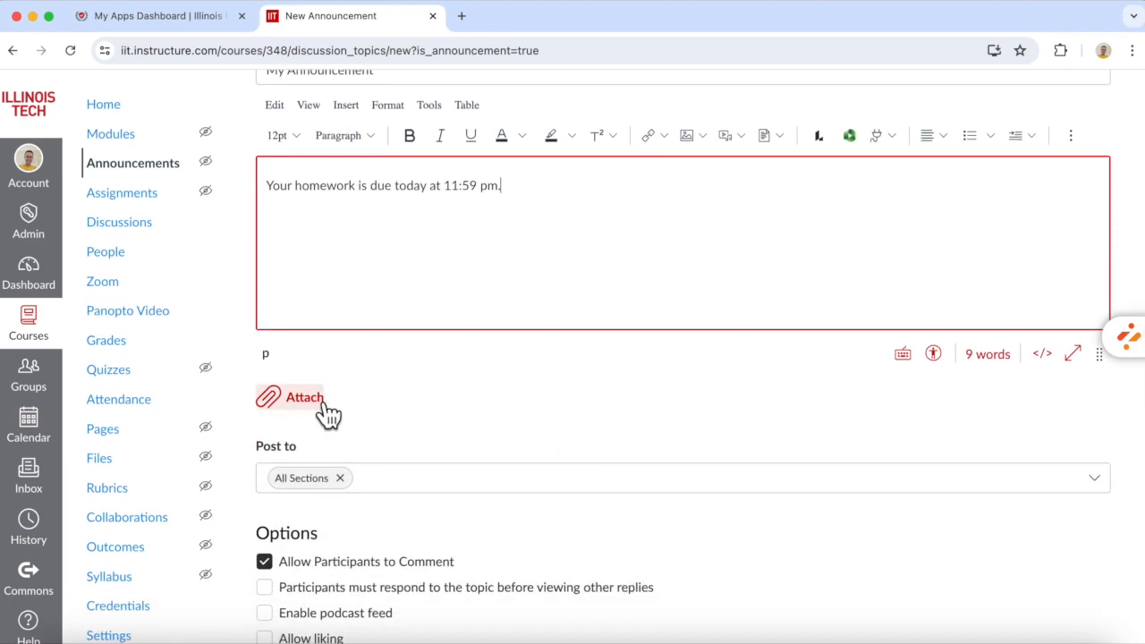
scroll(561, 477, down, 4)
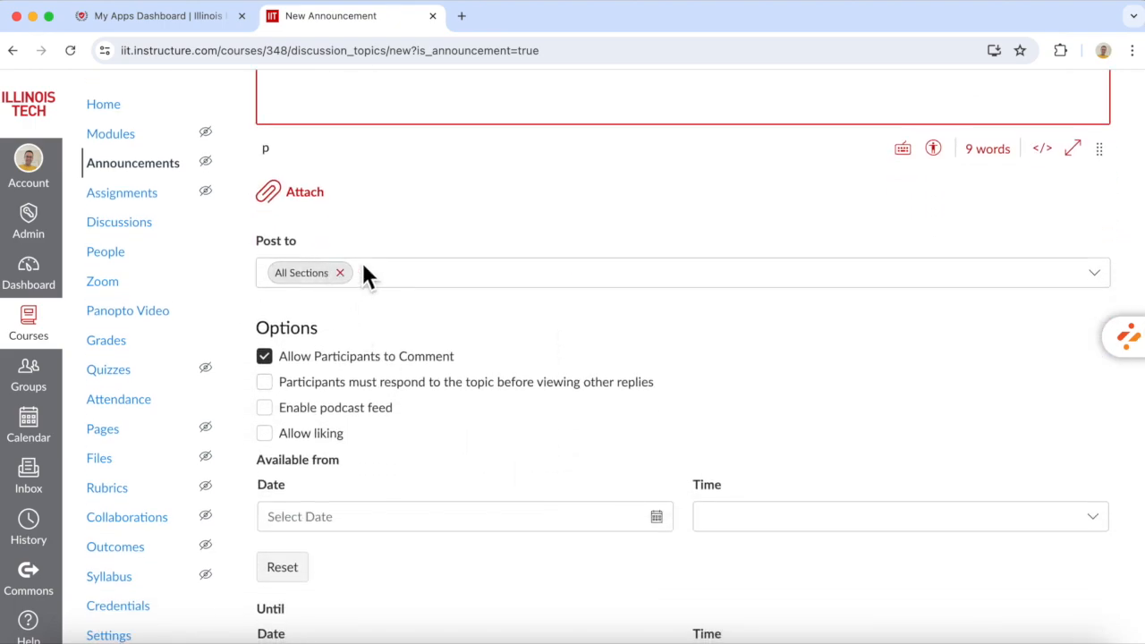
scroll(392, 399, down, 3)
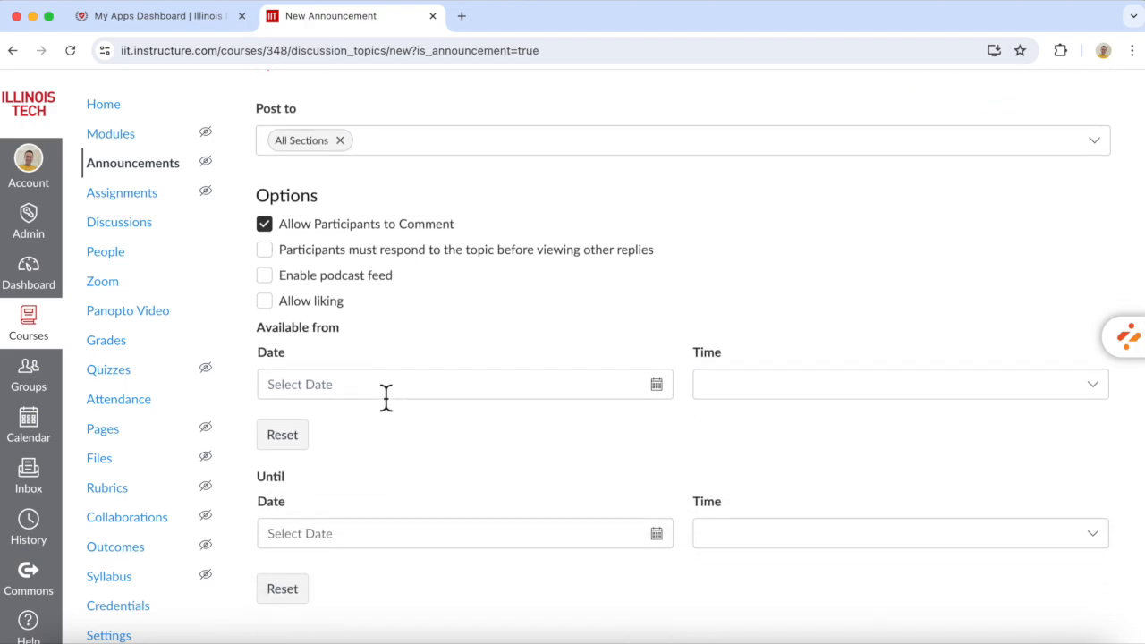
click(265, 303)
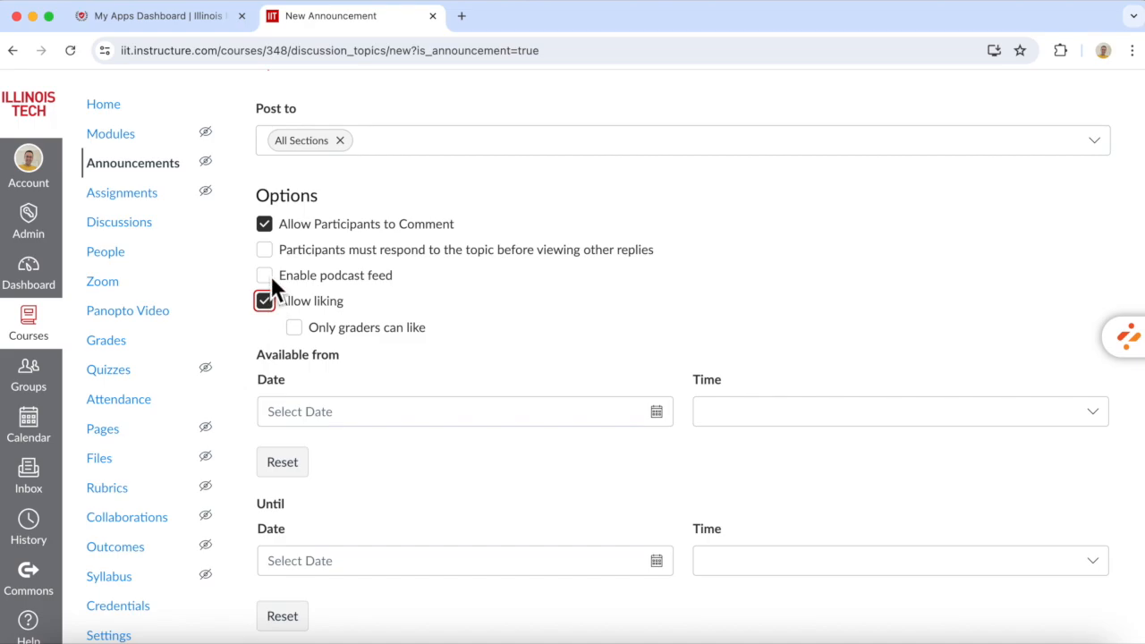
scroll(488, 324, down, 3)
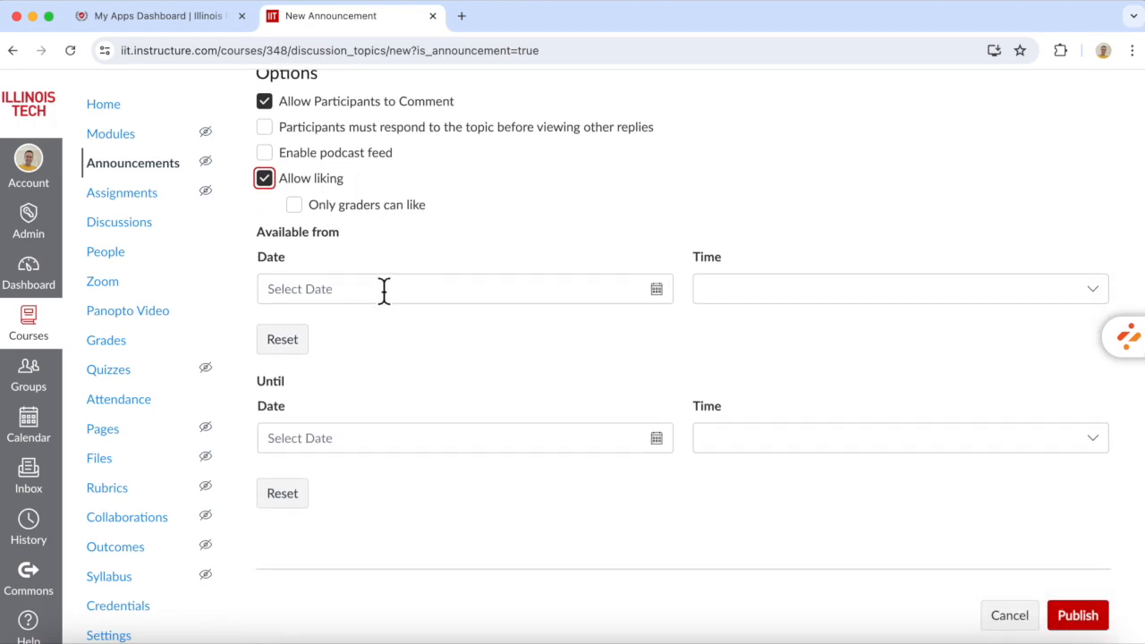
click(662, 295)
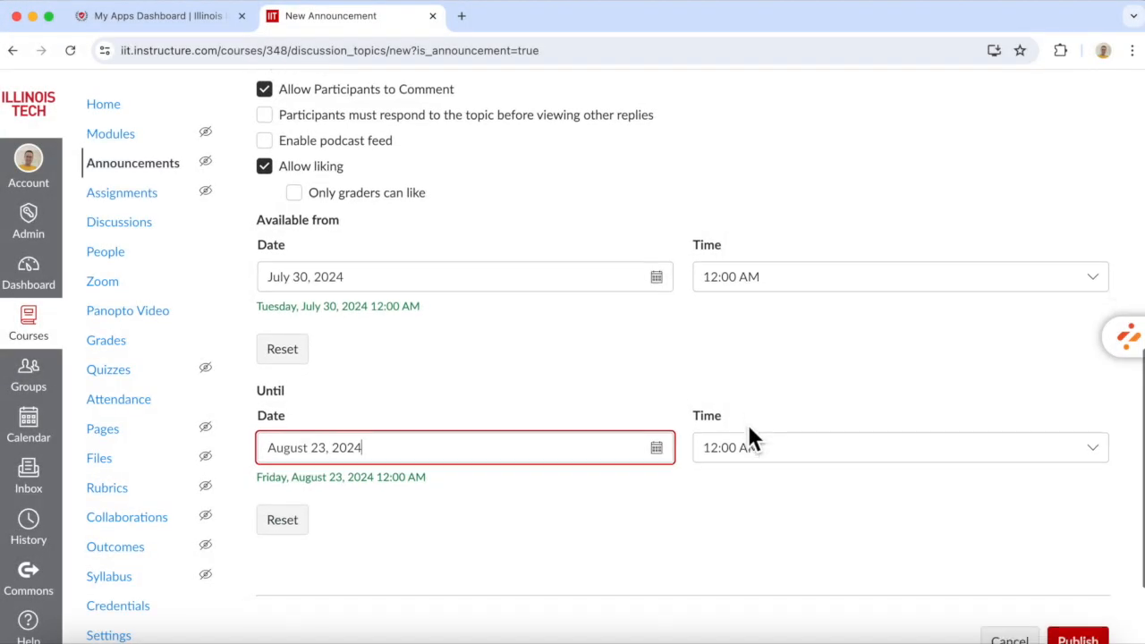
click(1080, 524)
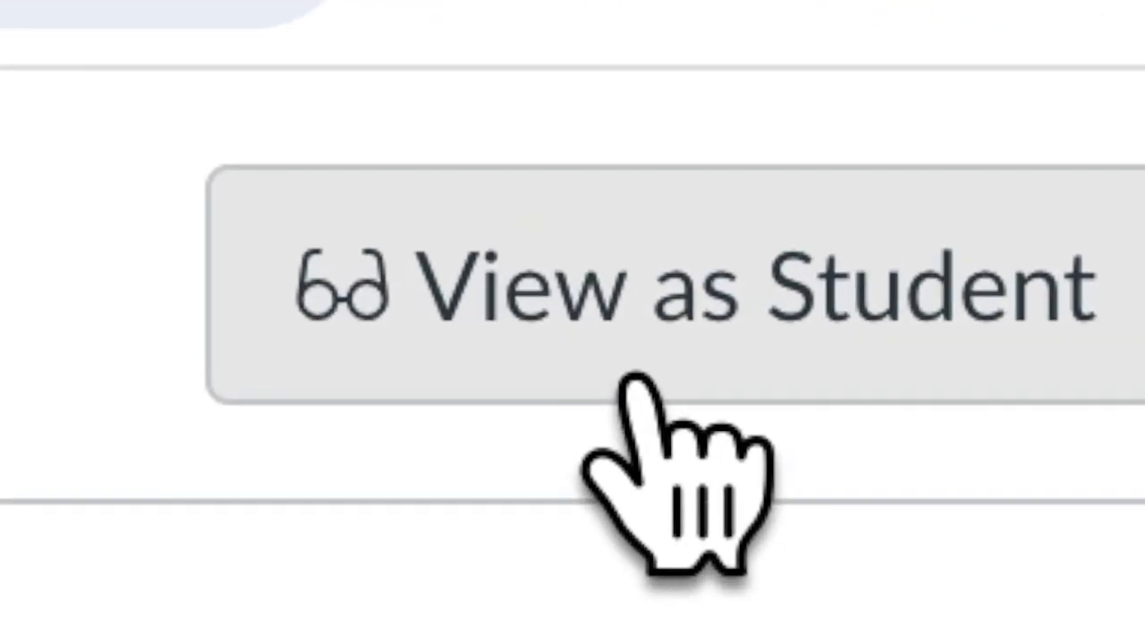
Step: Preview the published announcement as a student, and return to the teacher view
click(939, 198)
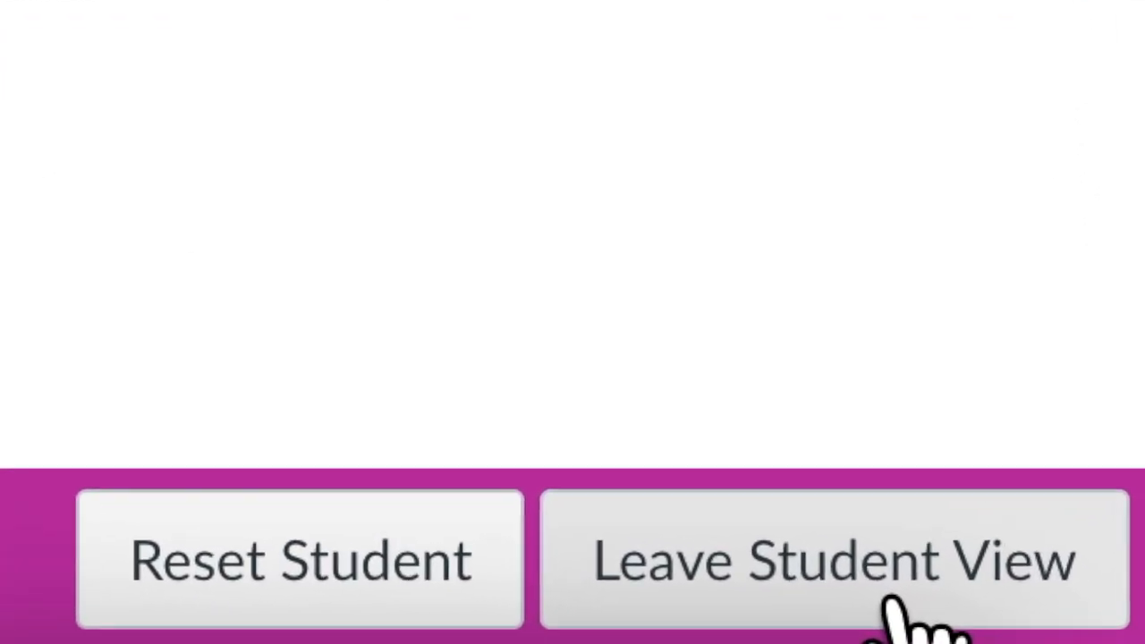
click(894, 603)
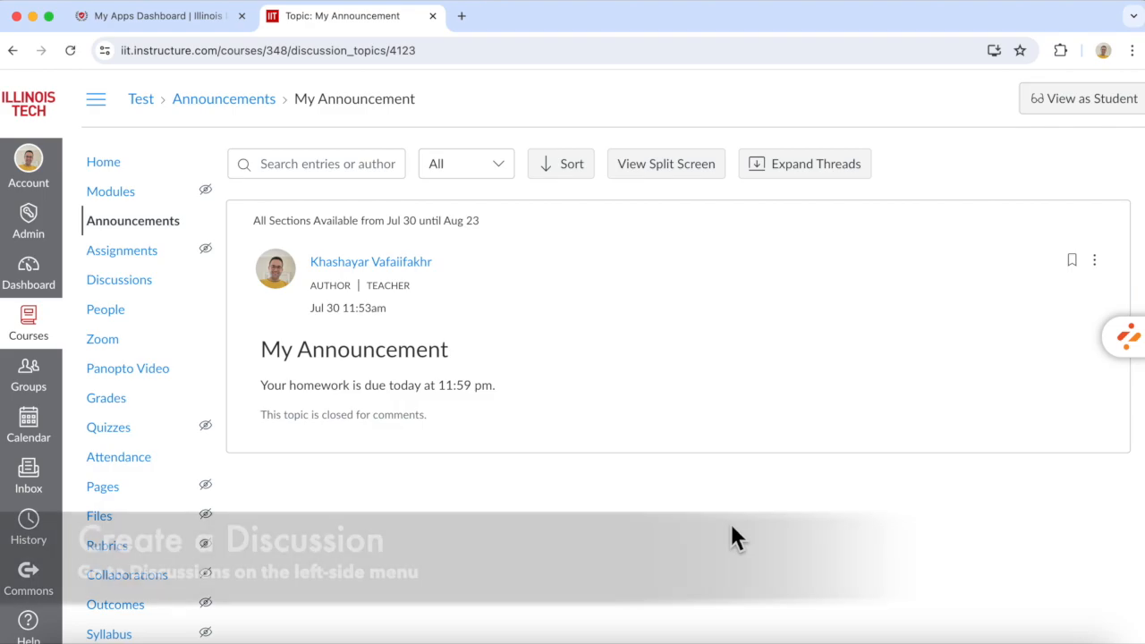
Step: Start a new discussion titled "My Discussion" with the prompt "Please introduce yourself to the class in one paragraph."
click(134, 285)
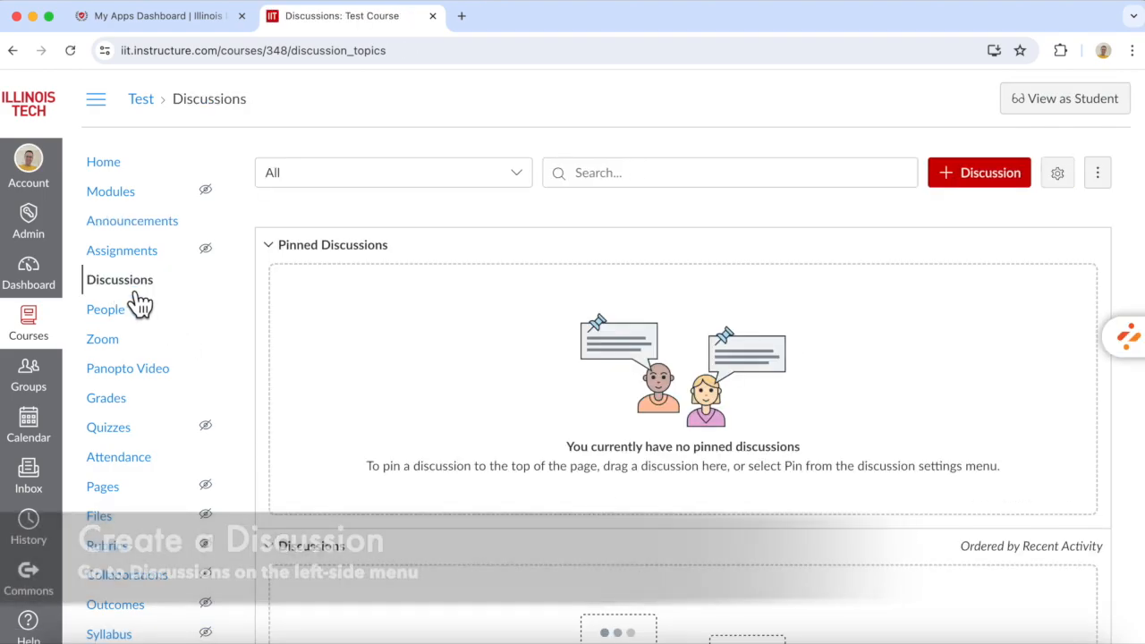
click(983, 193)
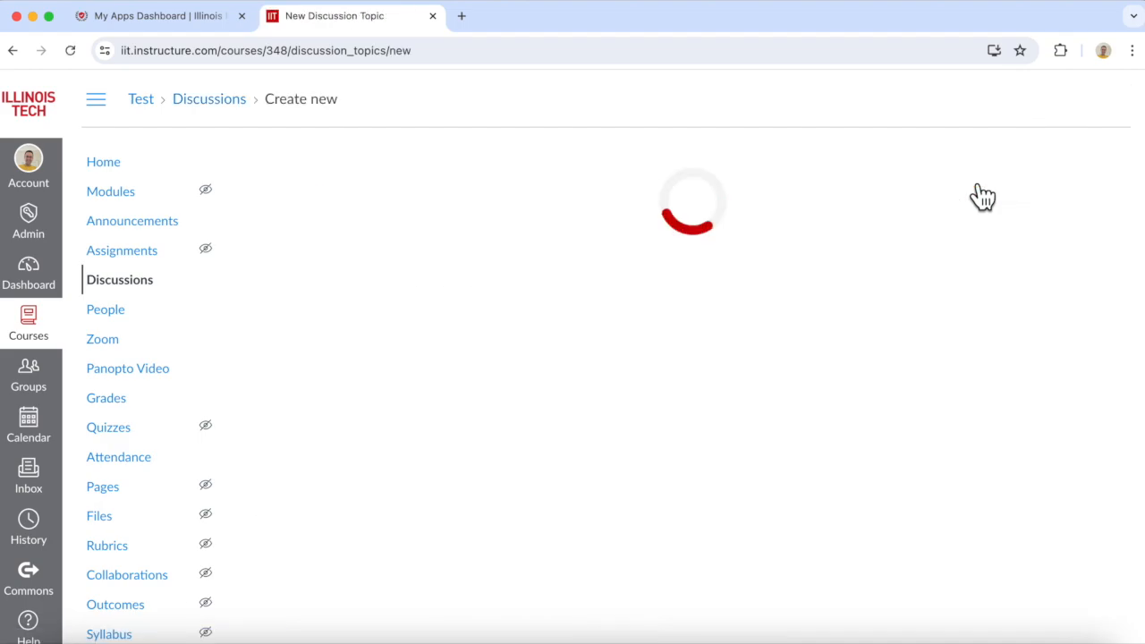
text(My Discussion)
key(Tab)
text(Please introduce yourself to the class in one paragraph.)
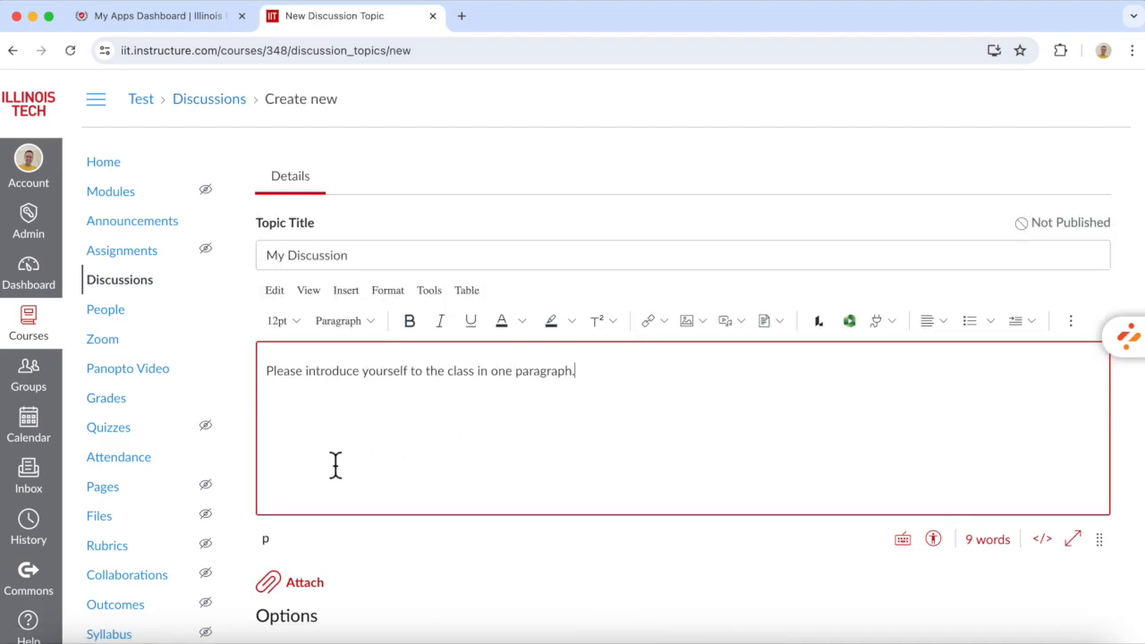
Step: Allow liking on the discussion, save it without publishing, and publish it from its topic page
scroll(364, 475, down, 3)
scroll(413, 503, down, 5)
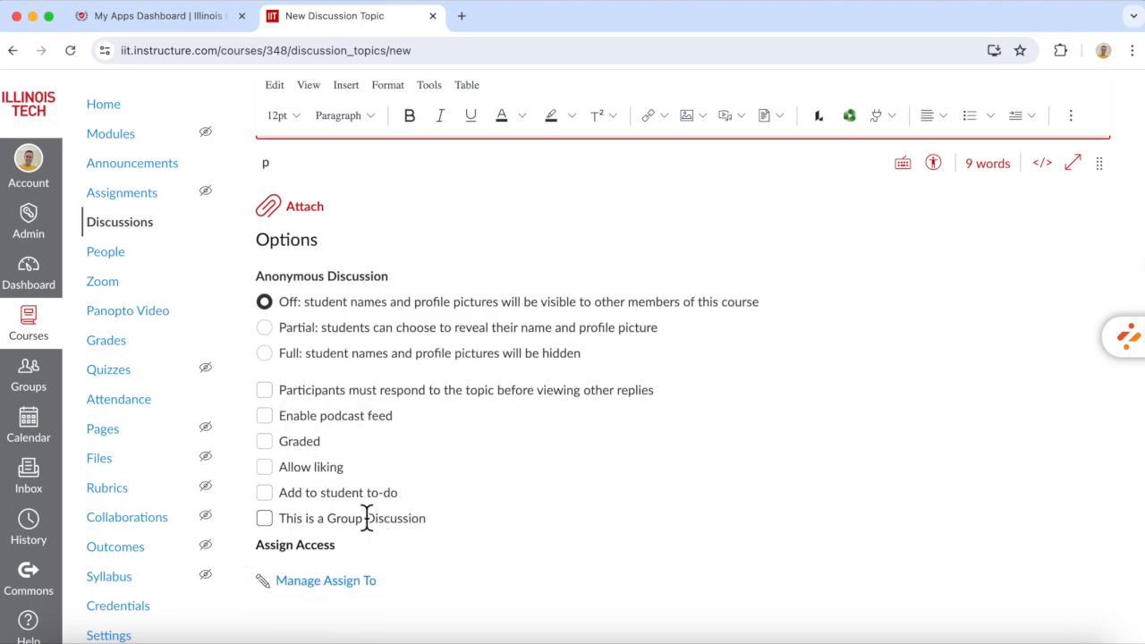
click(266, 467)
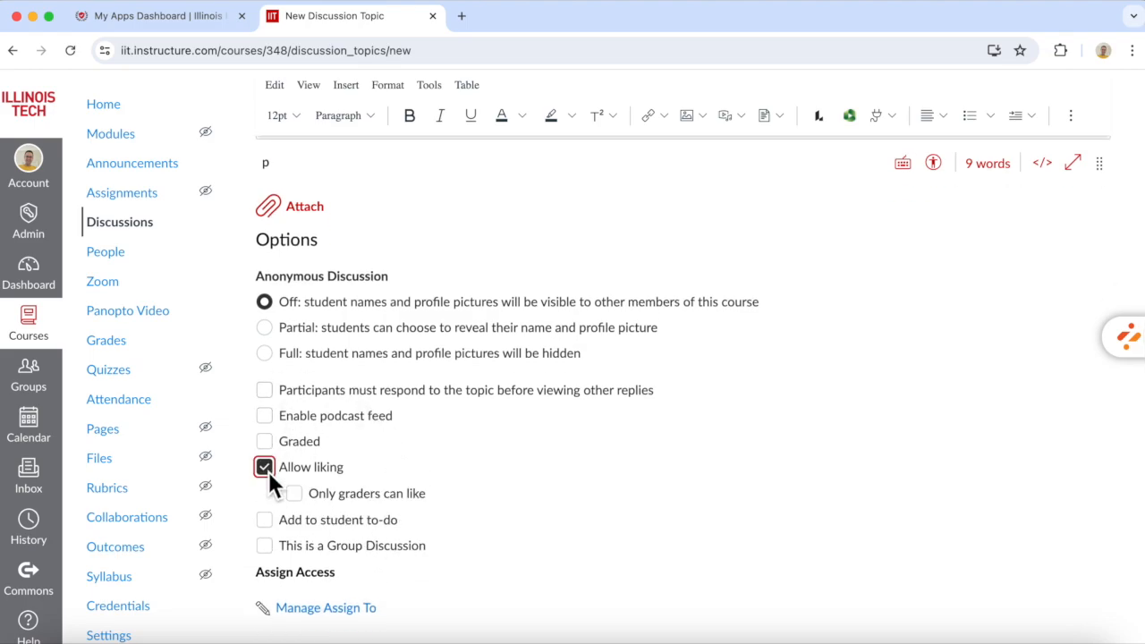
scroll(267, 544, down, 4)
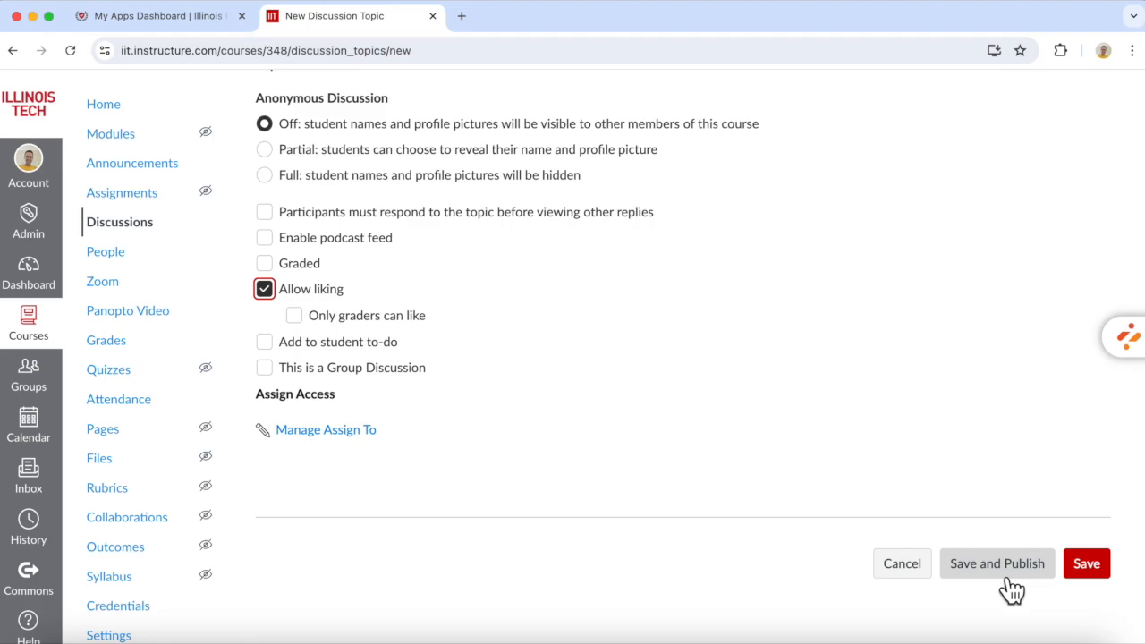
click(1107, 574)
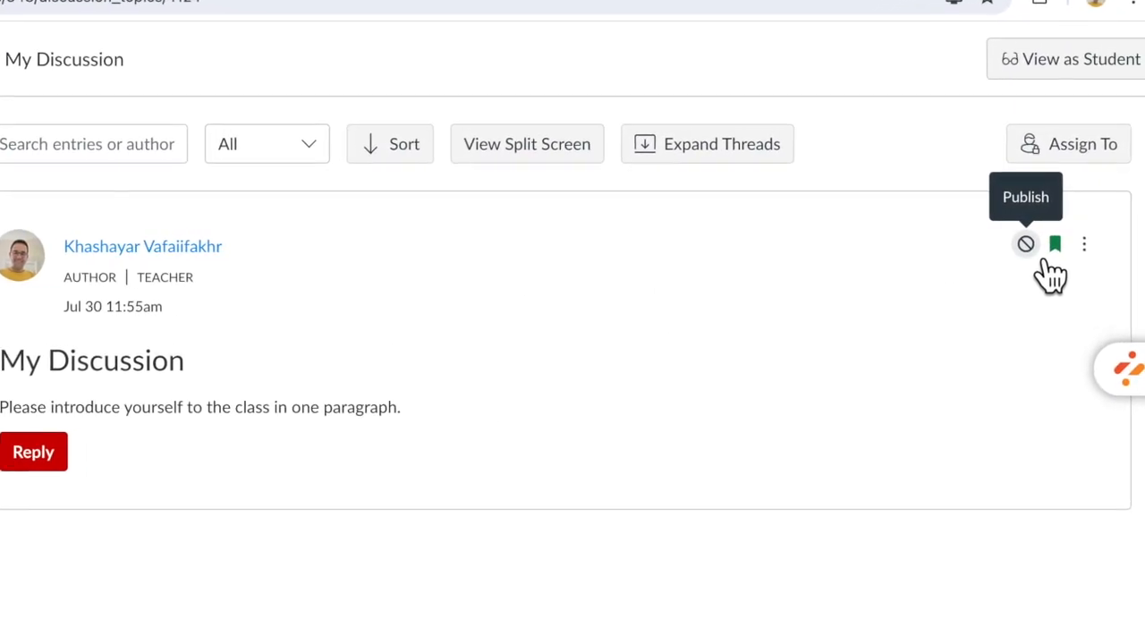
click(984, 252)
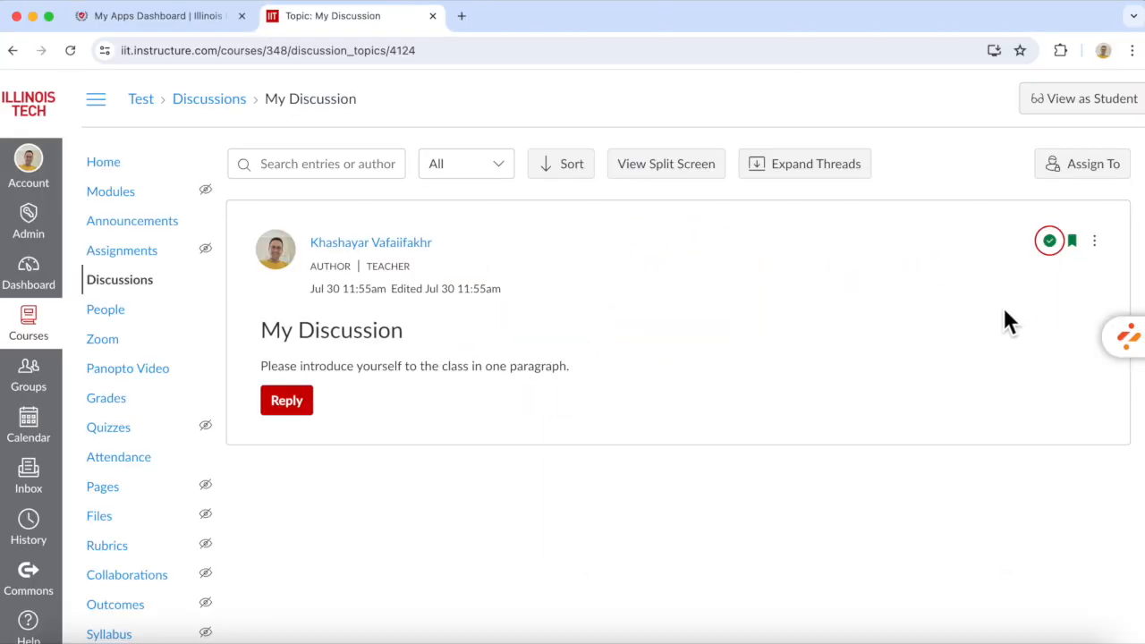
Step: Check how My Discussion looks in the student view, and leave that view
click(1071, 113)
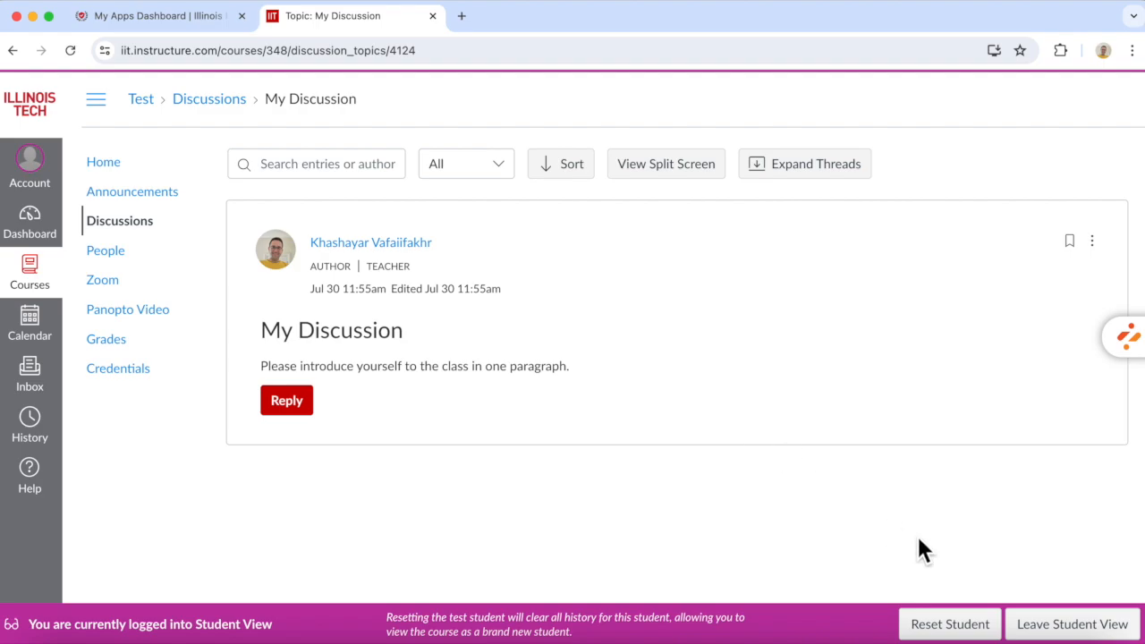
click(1072, 625)
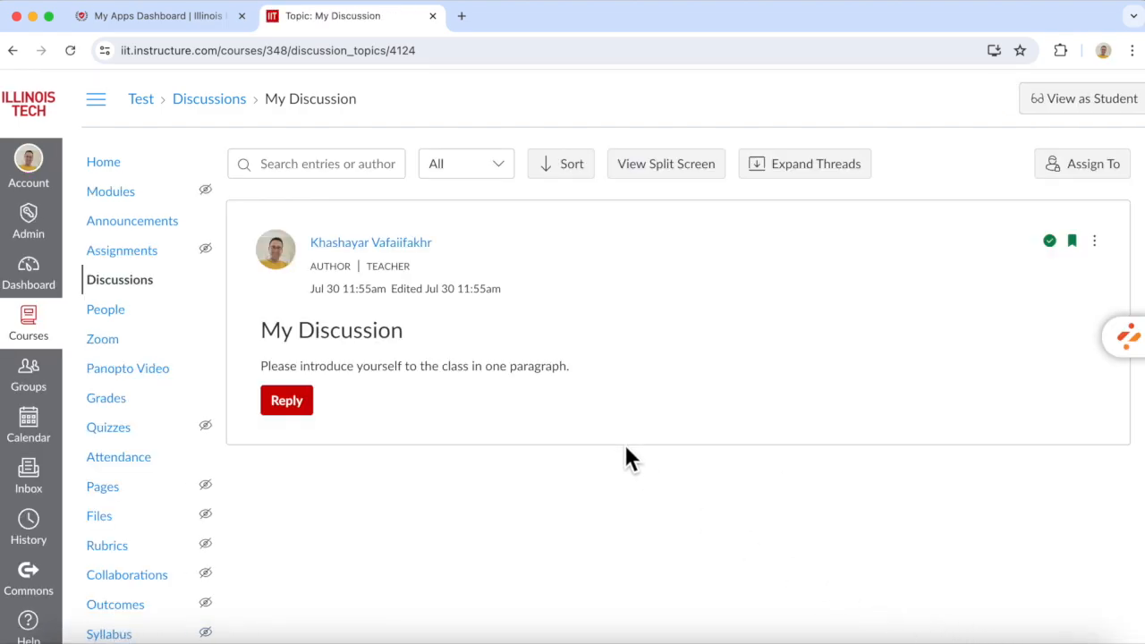
Step: Start an assignment named "New Assignment" with the description "Please complete this assignment by Tuesday 11:59 pm"
click(129, 260)
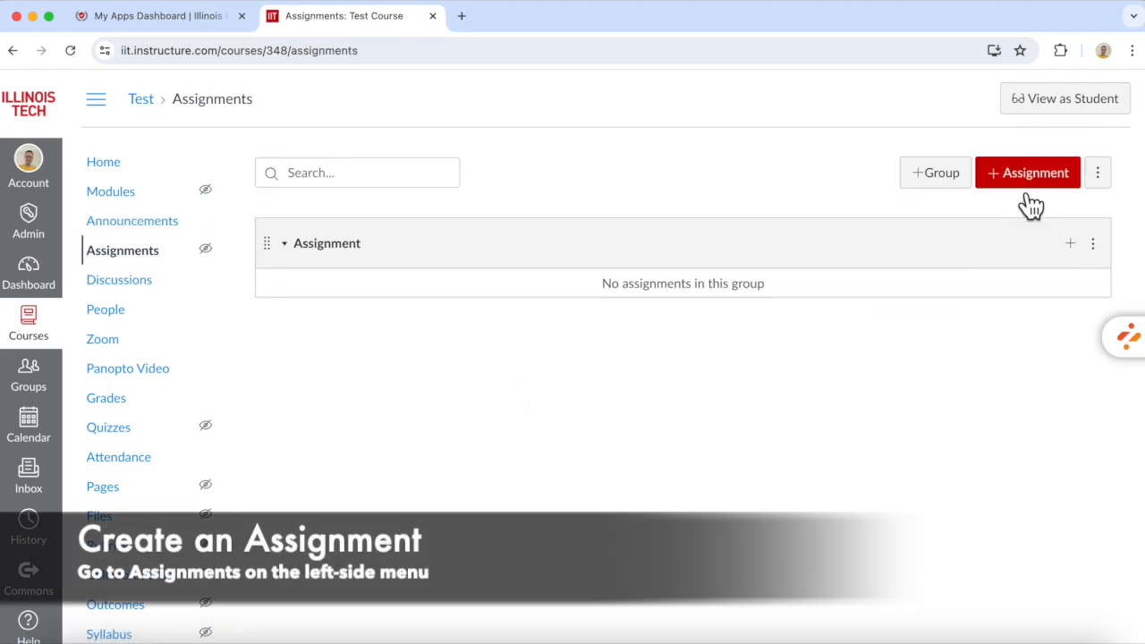
click(1042, 189)
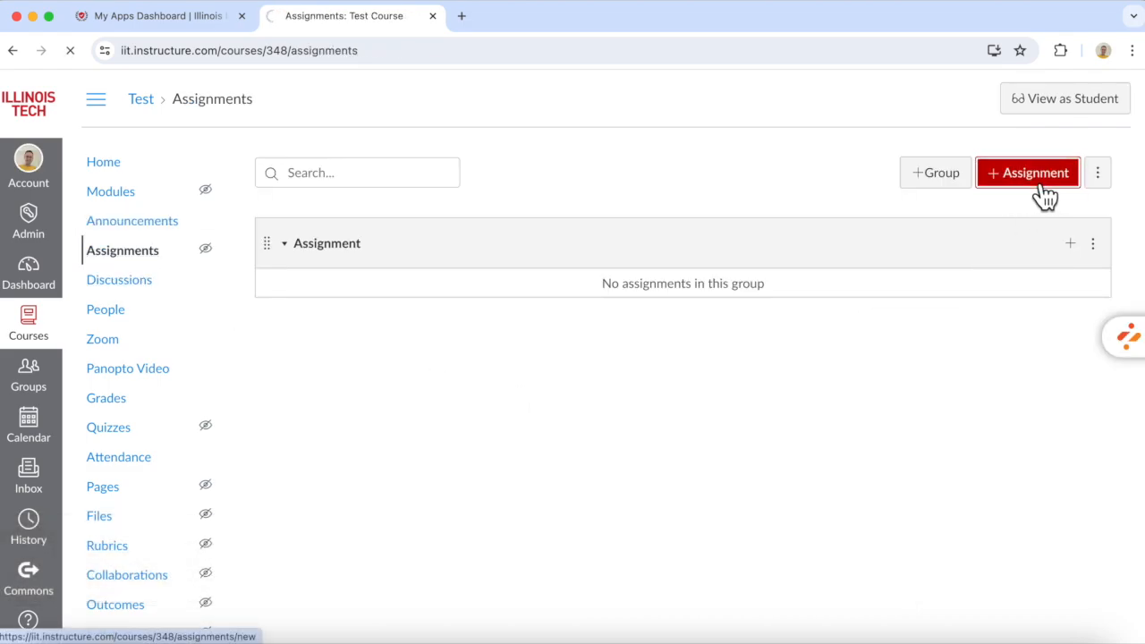
text(New Assignment)
click(266, 384)
text(Please complete this assignment by Tuesday 11:59 pm)
Step: Set the assignment's points to 50 and keep its grade displayed as Points
scroll(281, 416, down, 5)
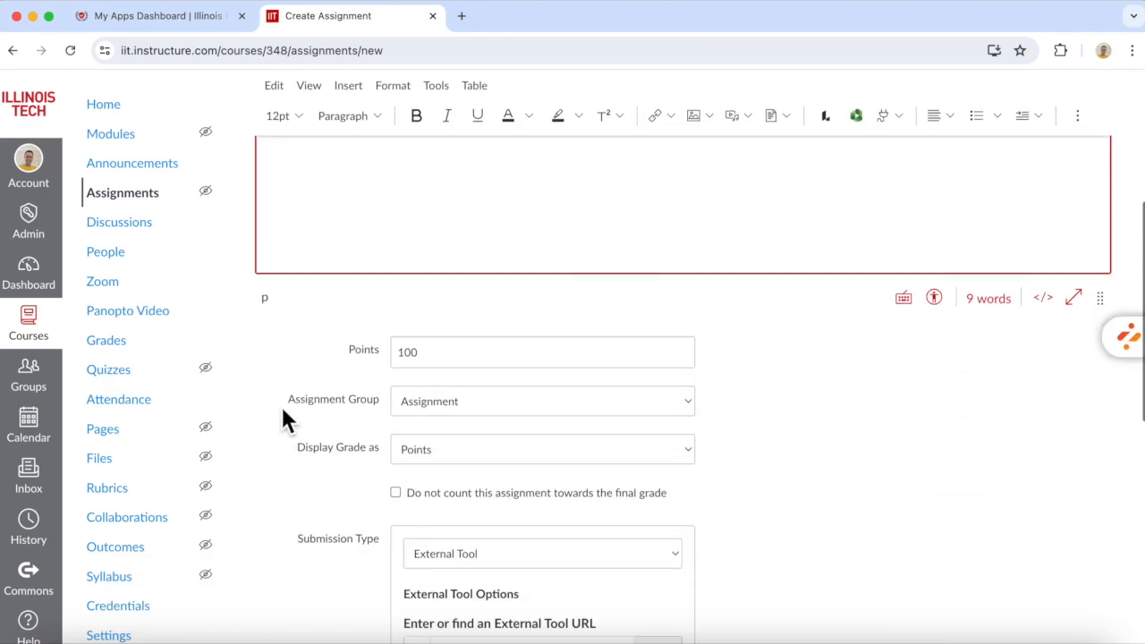
drag(421, 217, 391, 215)
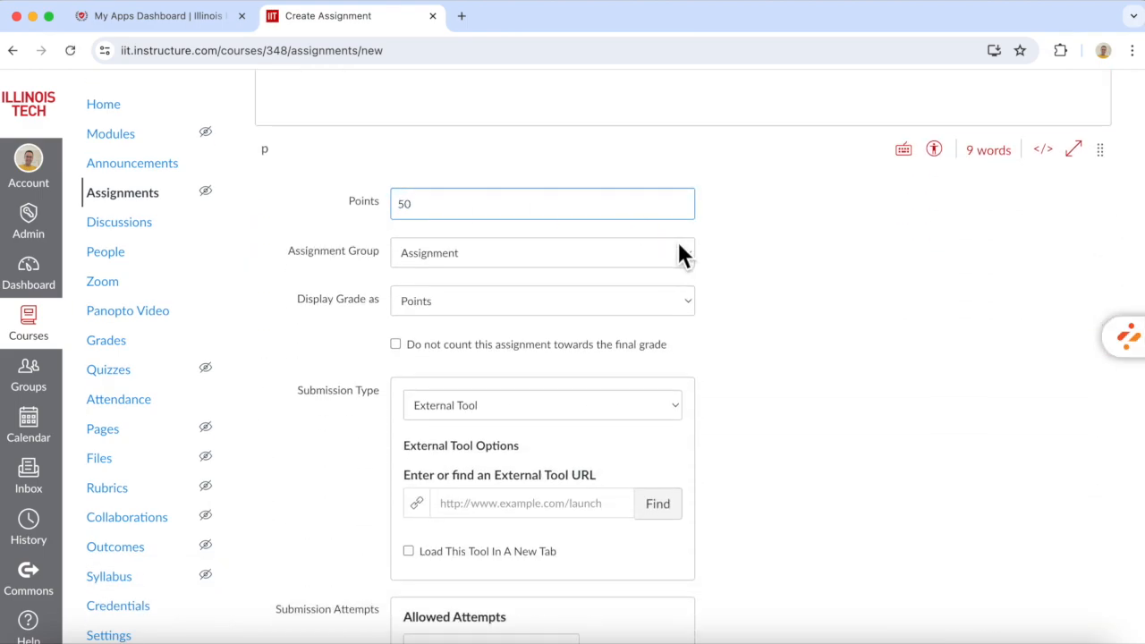
click(447, 300)
click(432, 304)
Step: Set the submission type to Online, accepting Text Entry, Media Recordings and File Uploads
scroll(731, 391, down, 3)
scroll(731, 391, down, 2)
click(665, 223)
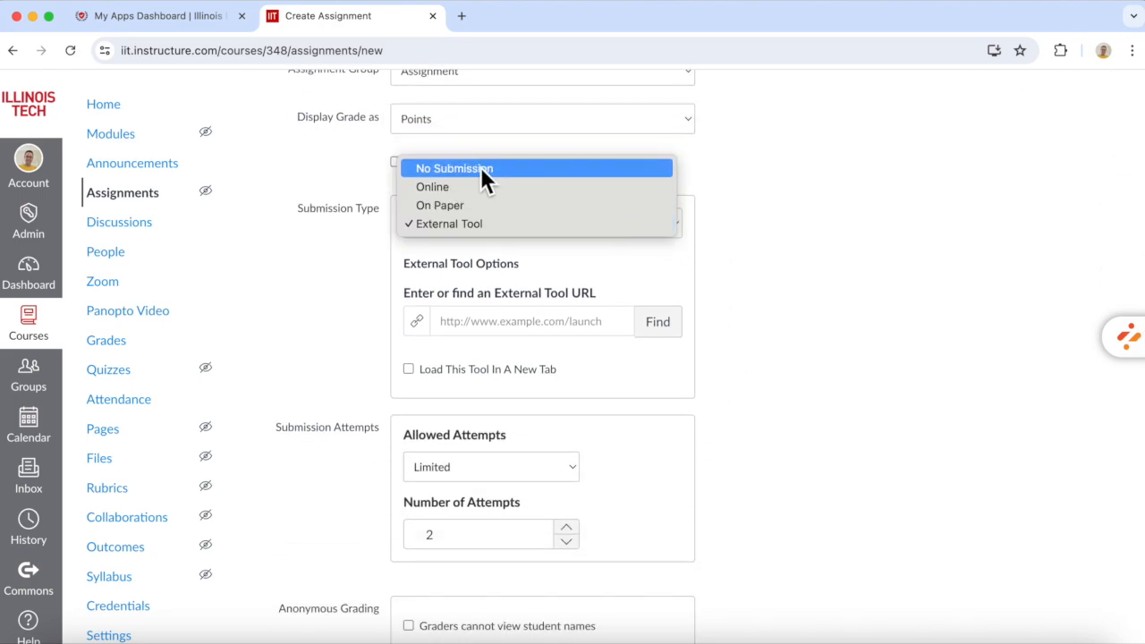
click(447, 189)
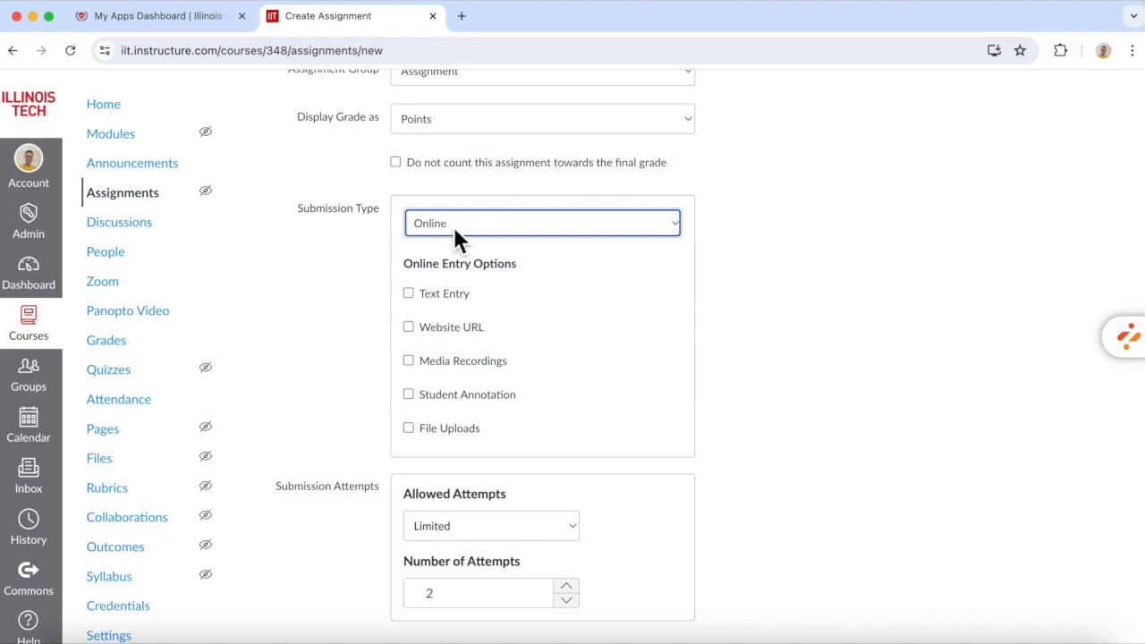
click(421, 309)
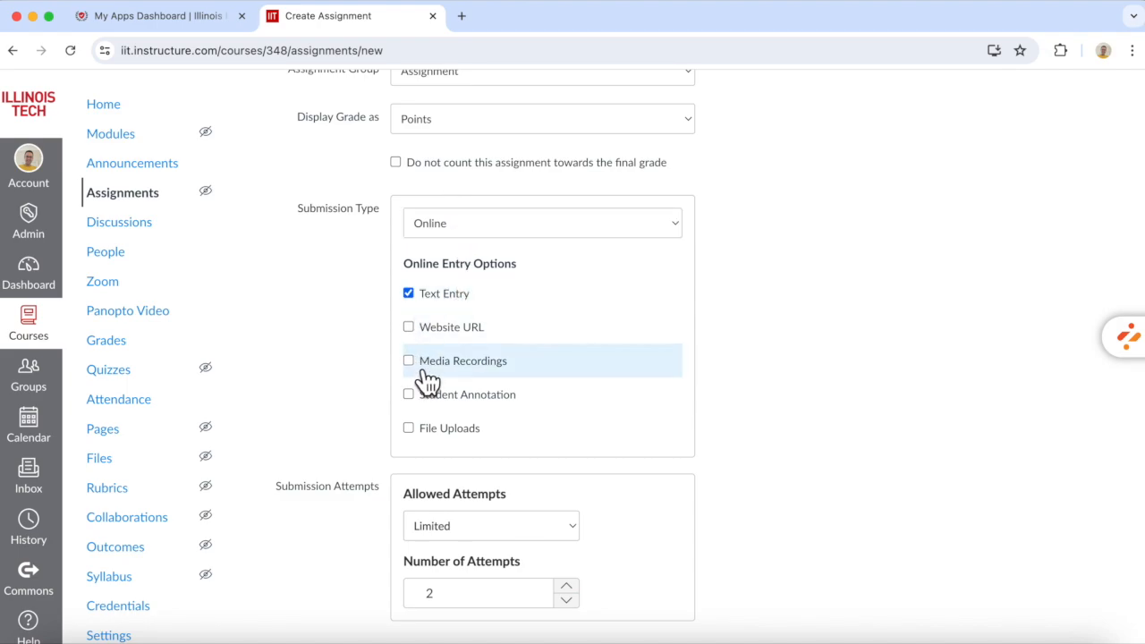
scroll(428, 380, down, 2)
click(423, 369)
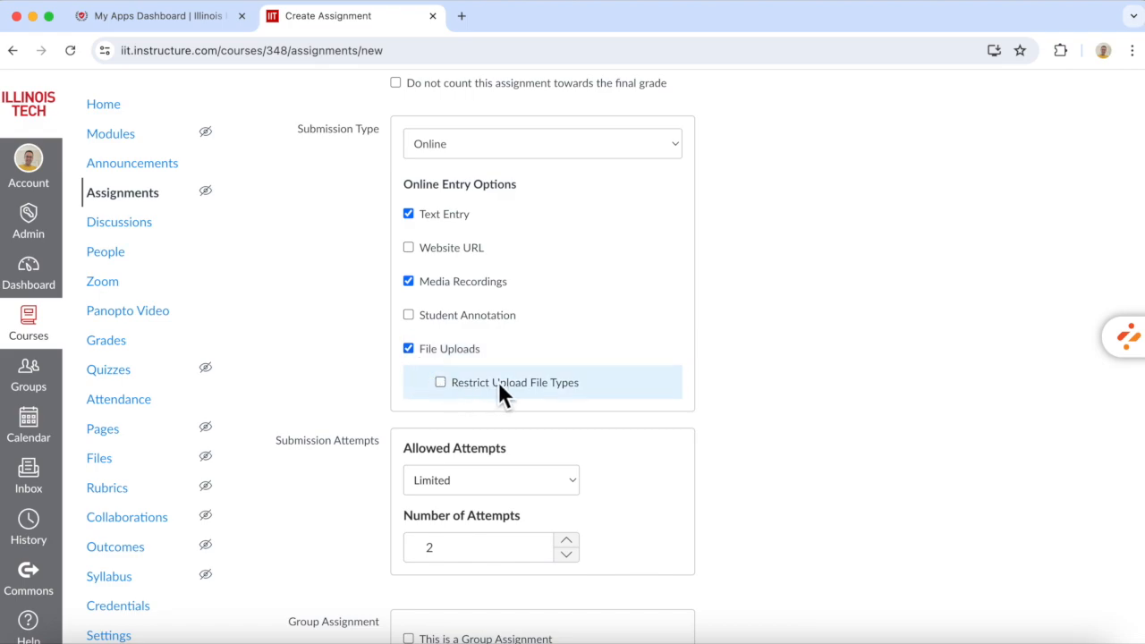
Step: Limit the assignment to 1 submission attempt
scroll(761, 425, down, 3)
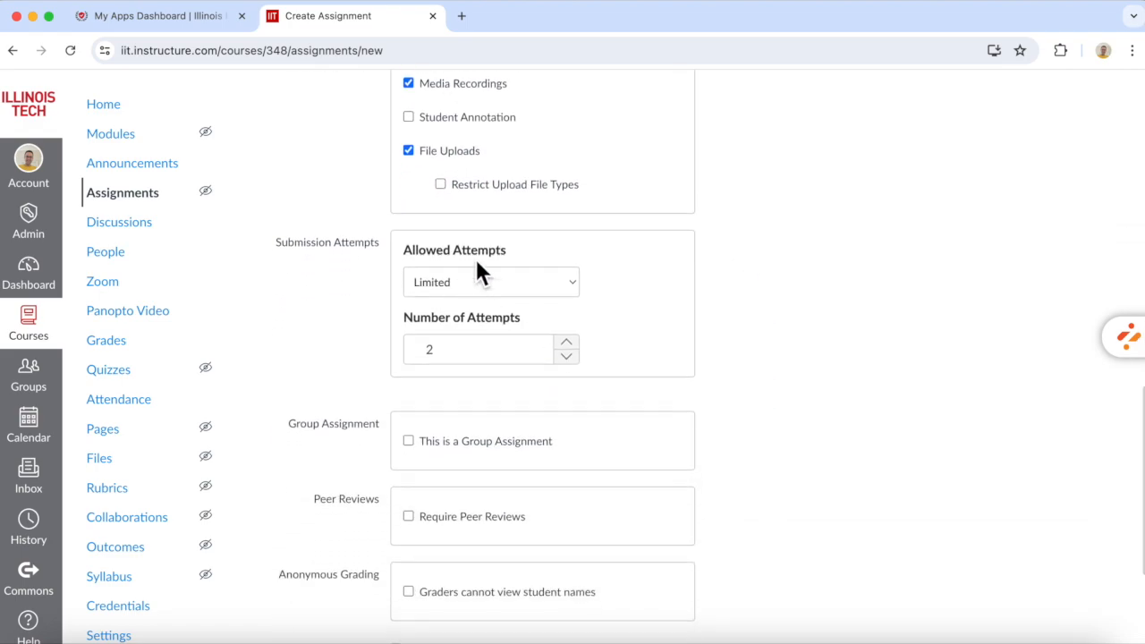
click(442, 357)
key(BackSpace)
text(1)
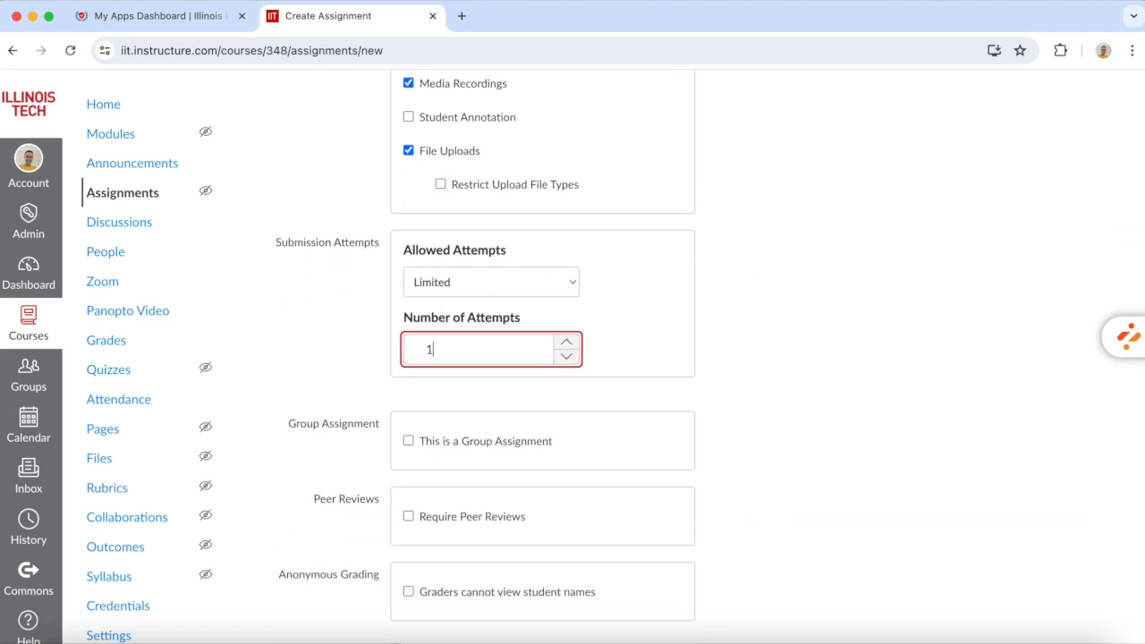
Step: Set the assignment's allowed attempts to Unlimited
click(488, 283)
click(465, 268)
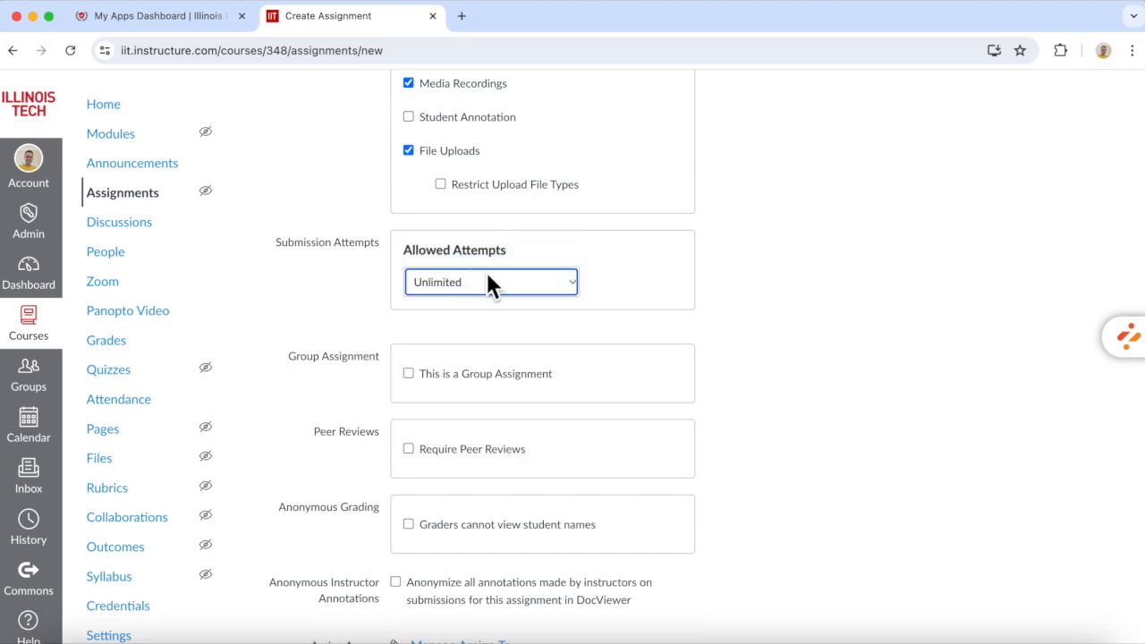
scroll(730, 349, down, 2)
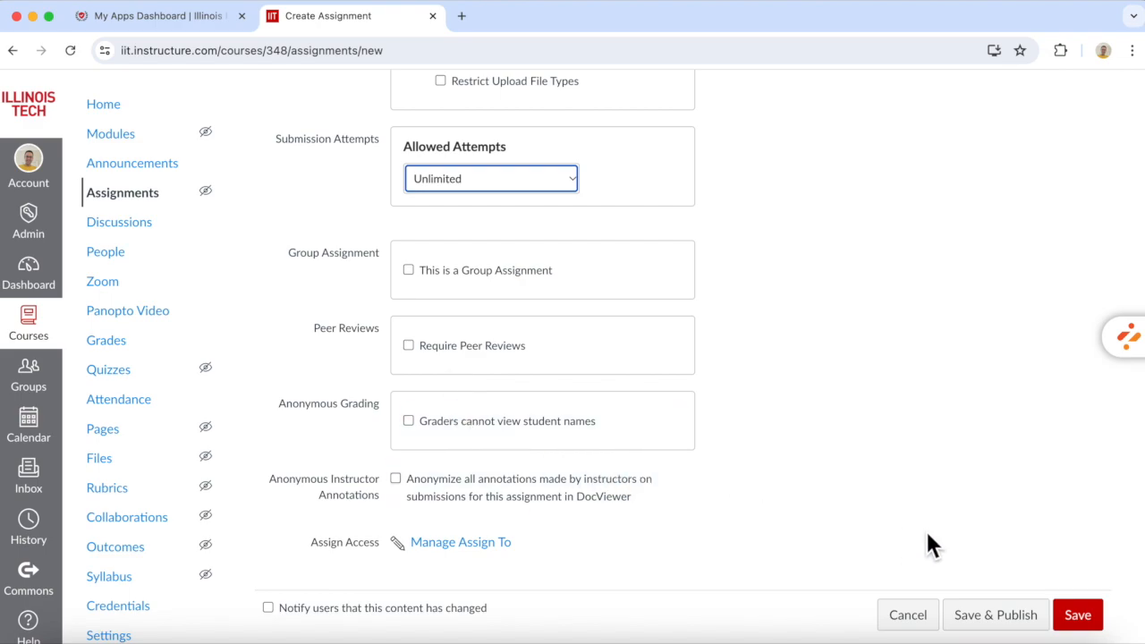
scroll(928, 542, down, 1)
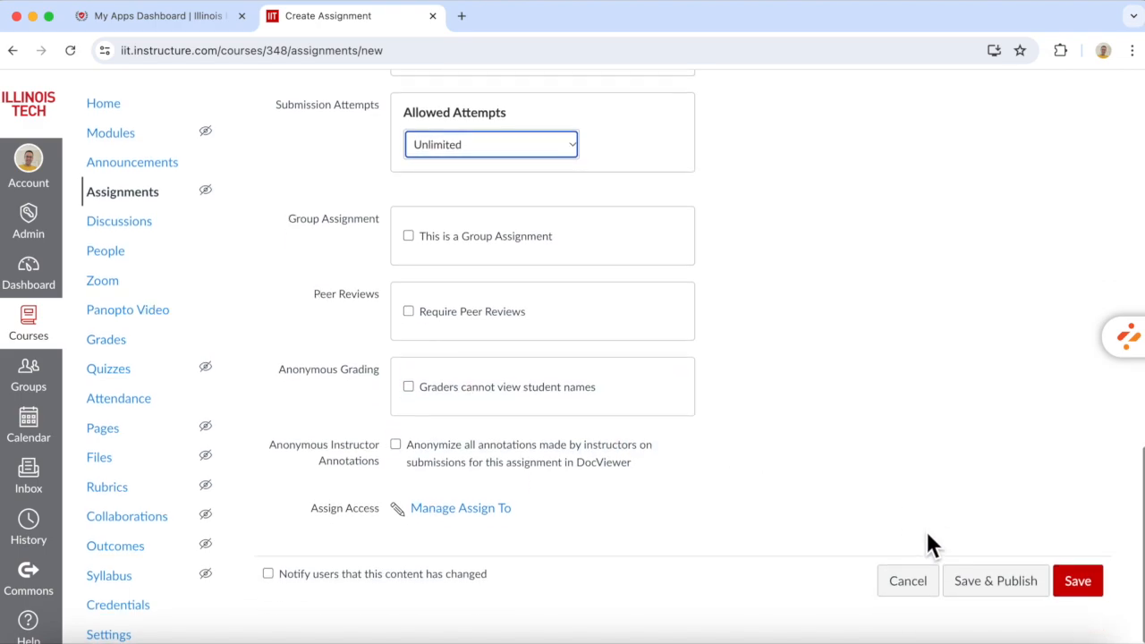
Step: Save and publish the new assignment
click(1019, 590)
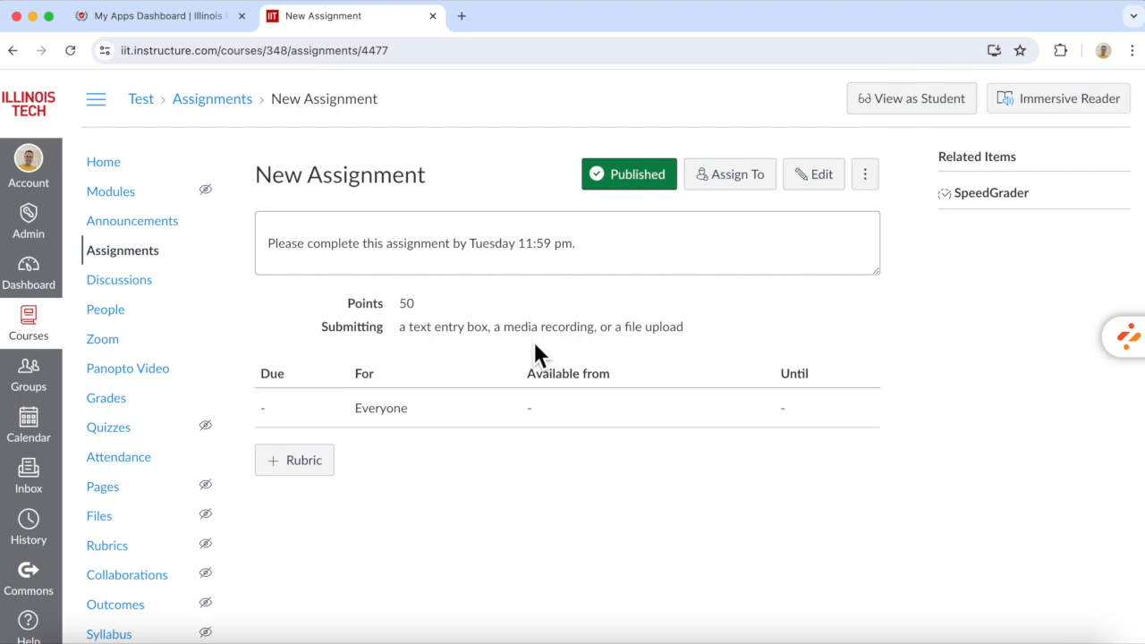
Step: Create a course module named Add Items
click(125, 204)
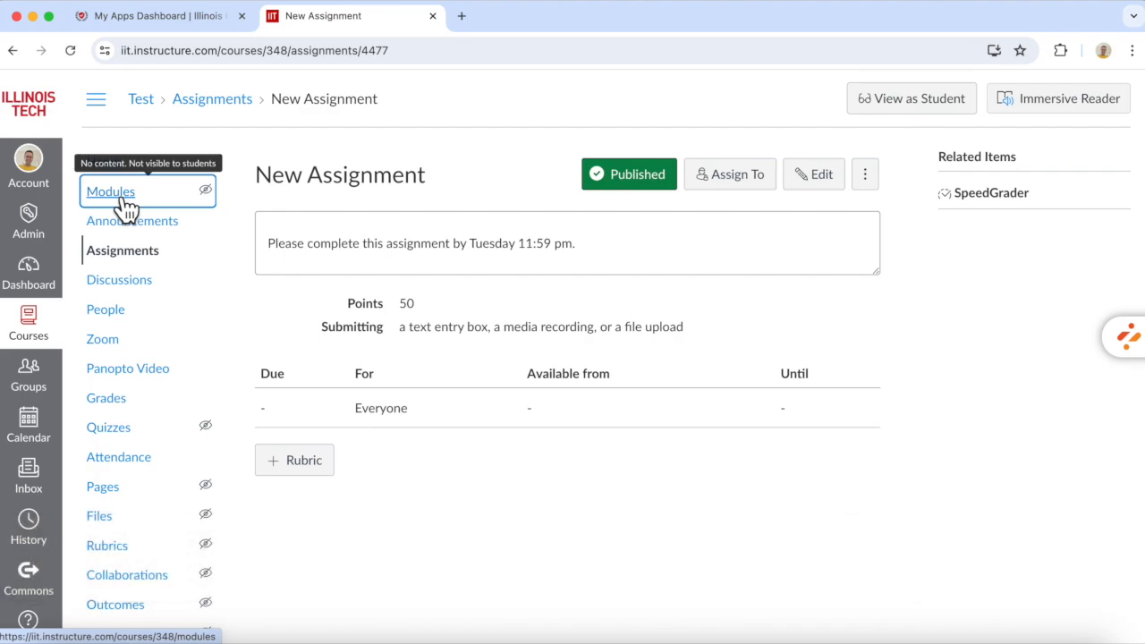
click(126, 204)
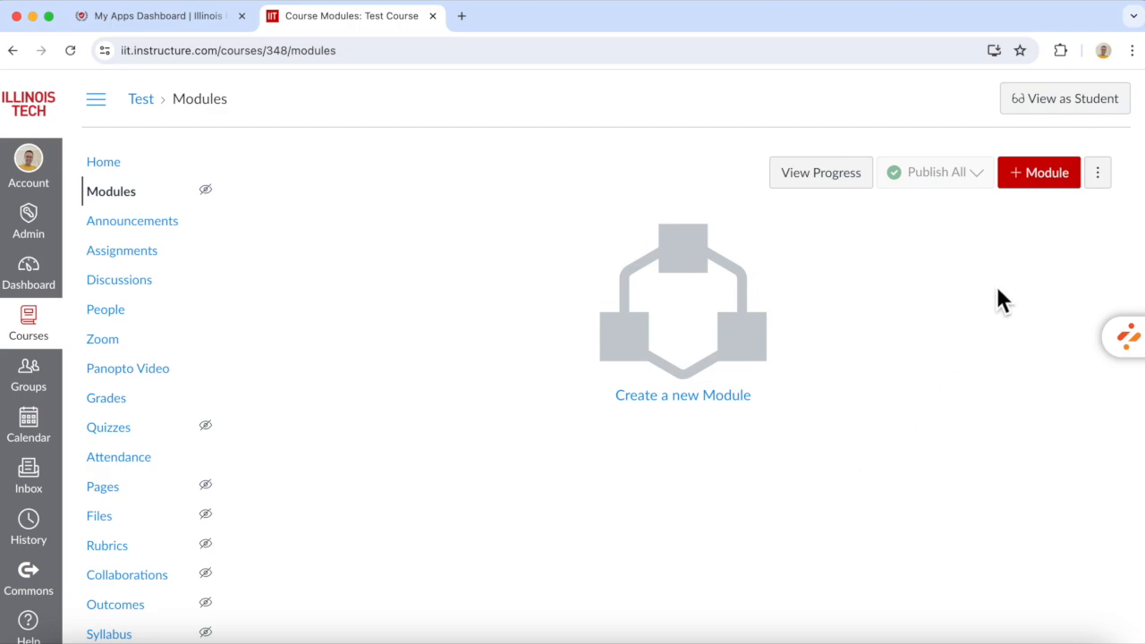
click(1040, 173)
click(968, 199)
text(Add Items)
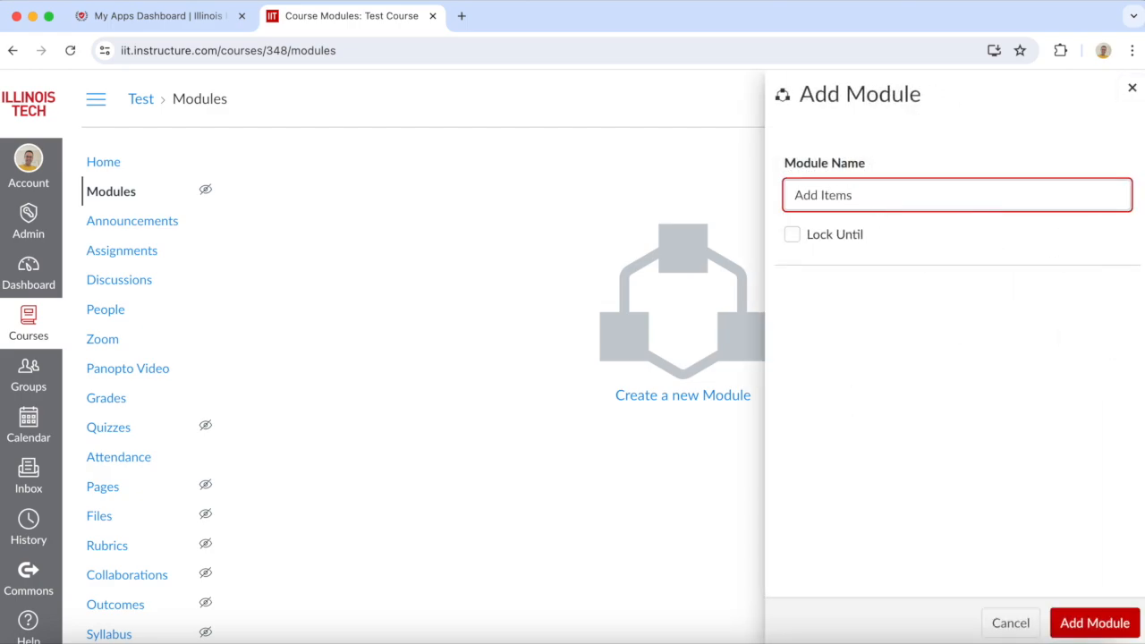
click(1093, 623)
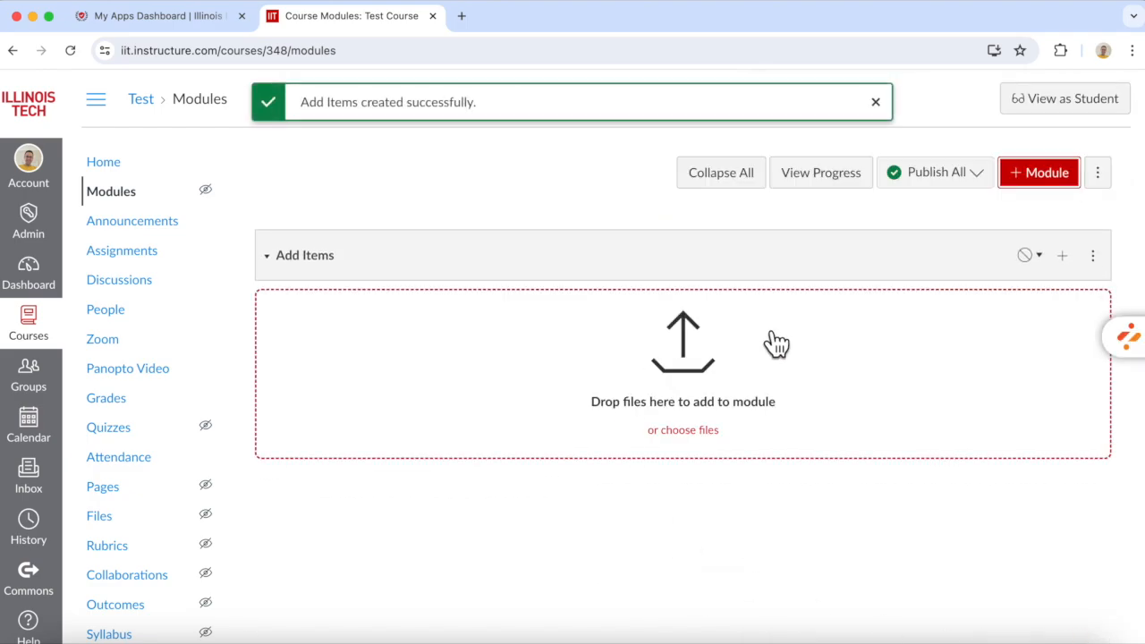
Step: Upload the file Assignment.docx to the Add Items module
click(707, 404)
click(313, 227)
click(447, 222)
click(846, 482)
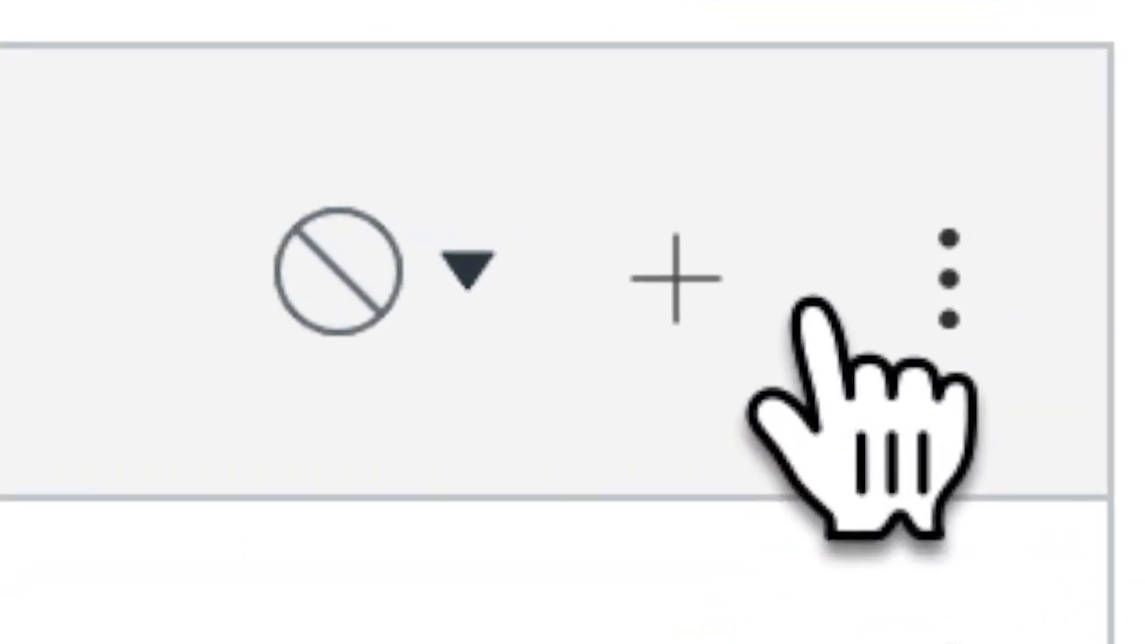
Step: Add the existing assignment New Assignment to the Add Items module without indentation
click(1015, 257)
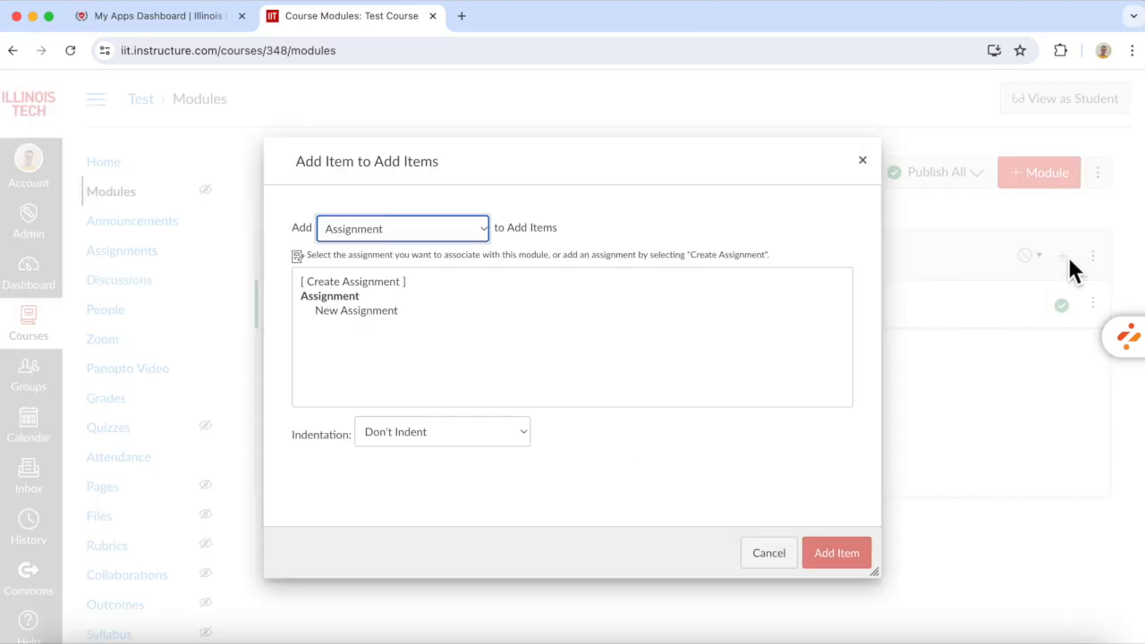
click(467, 231)
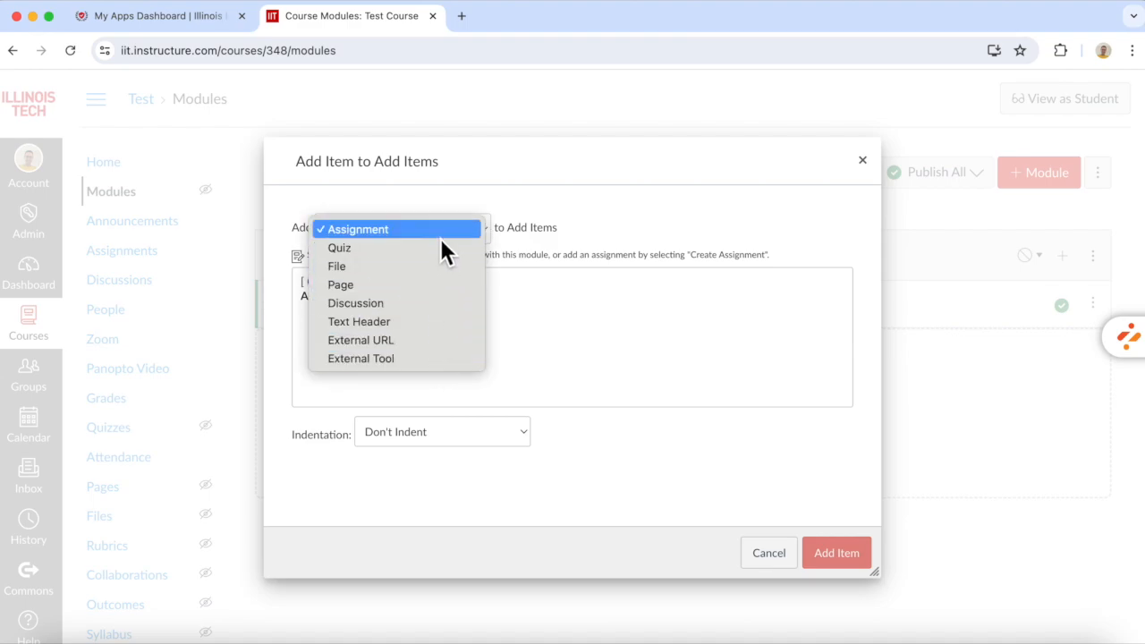
click(433, 236)
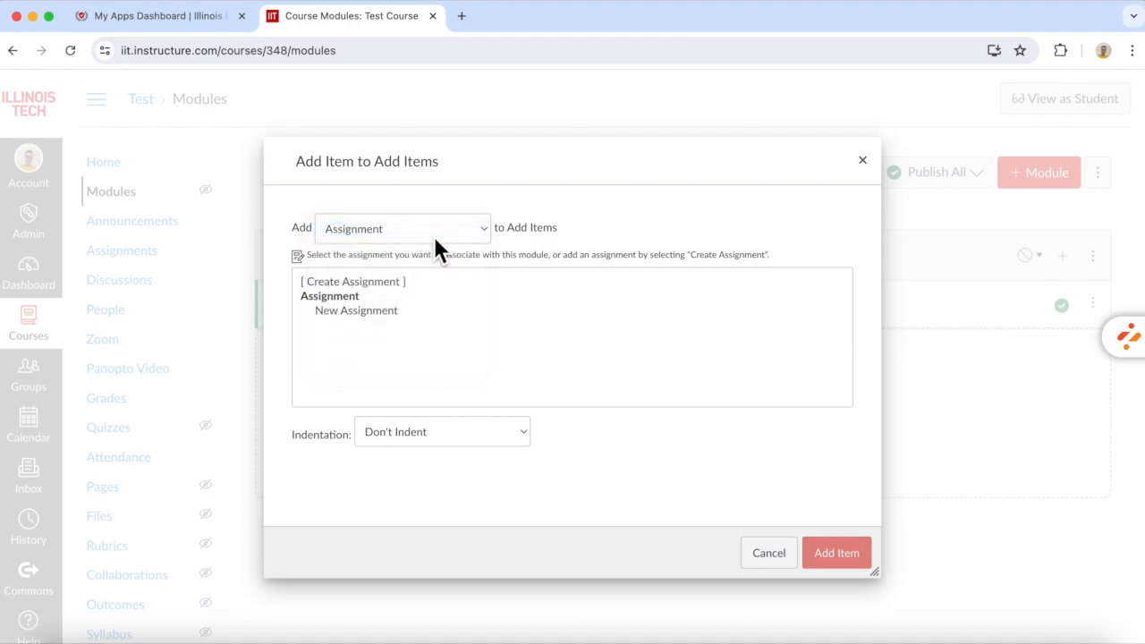
click(351, 311)
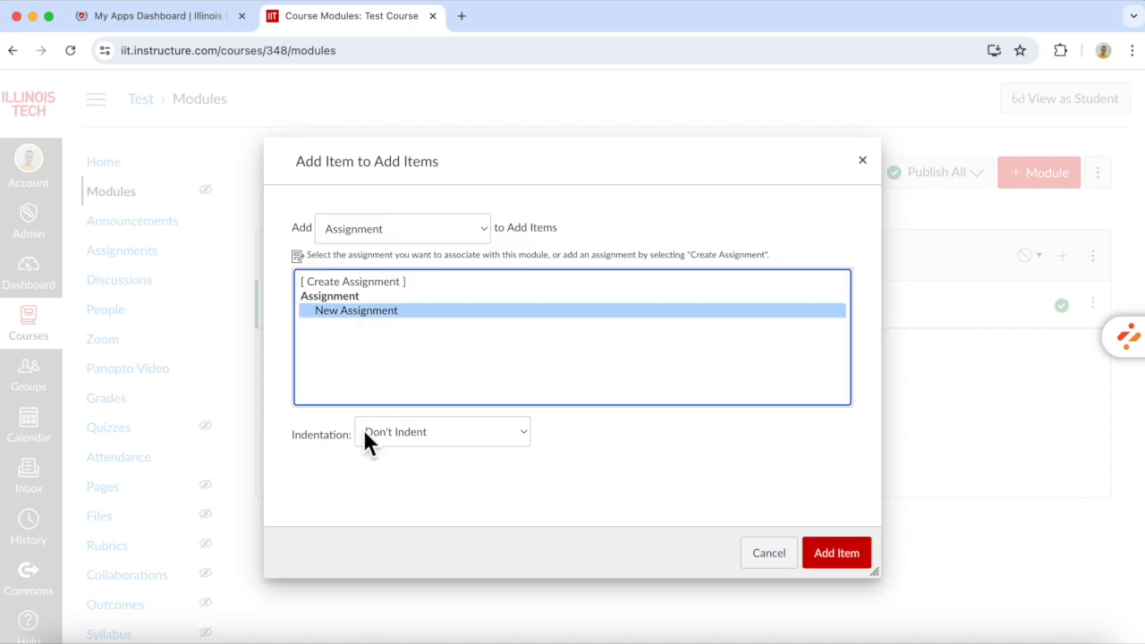
click(839, 560)
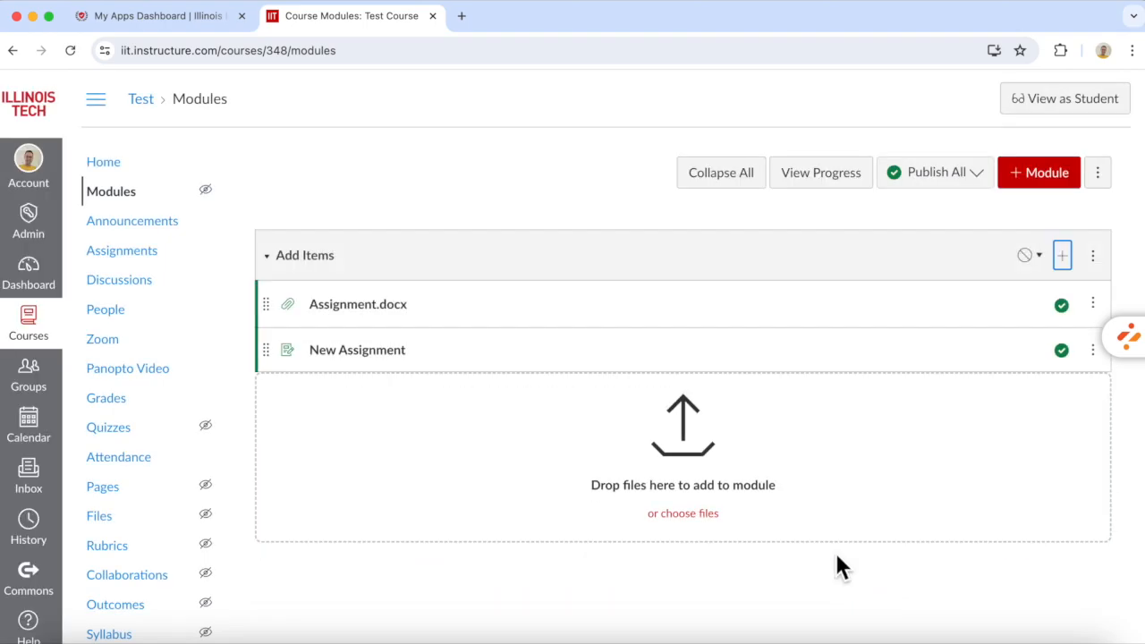
Step: Add the existing discussion My Discussion to the Add Items module as an indented item
click(1062, 255)
click(403, 228)
click(381, 307)
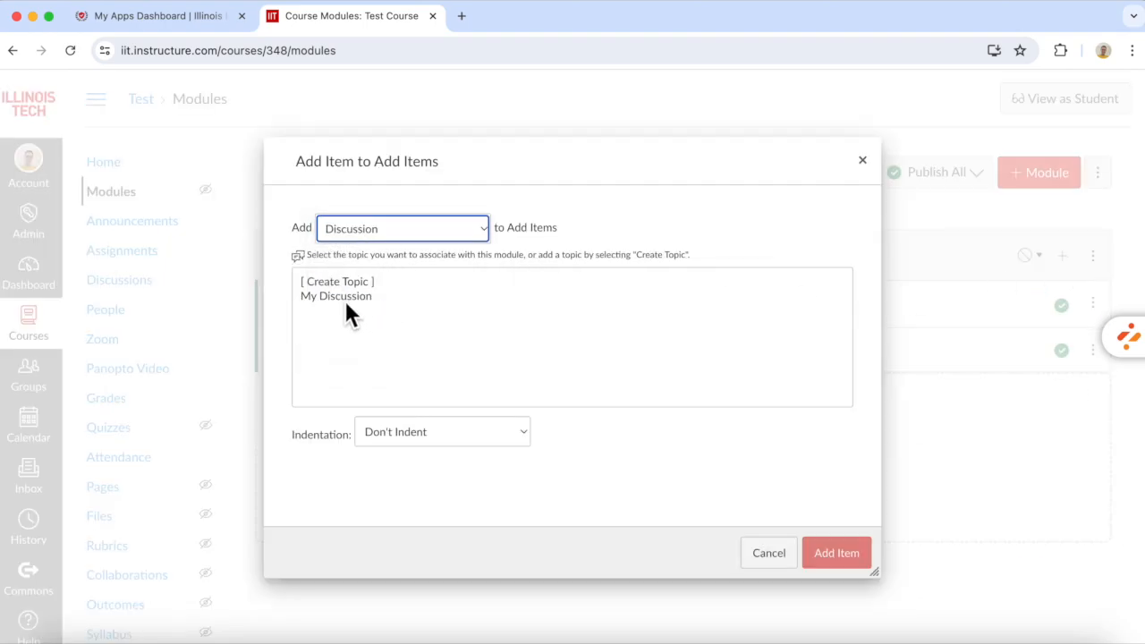
click(345, 296)
click(517, 439)
click(517, 450)
click(845, 558)
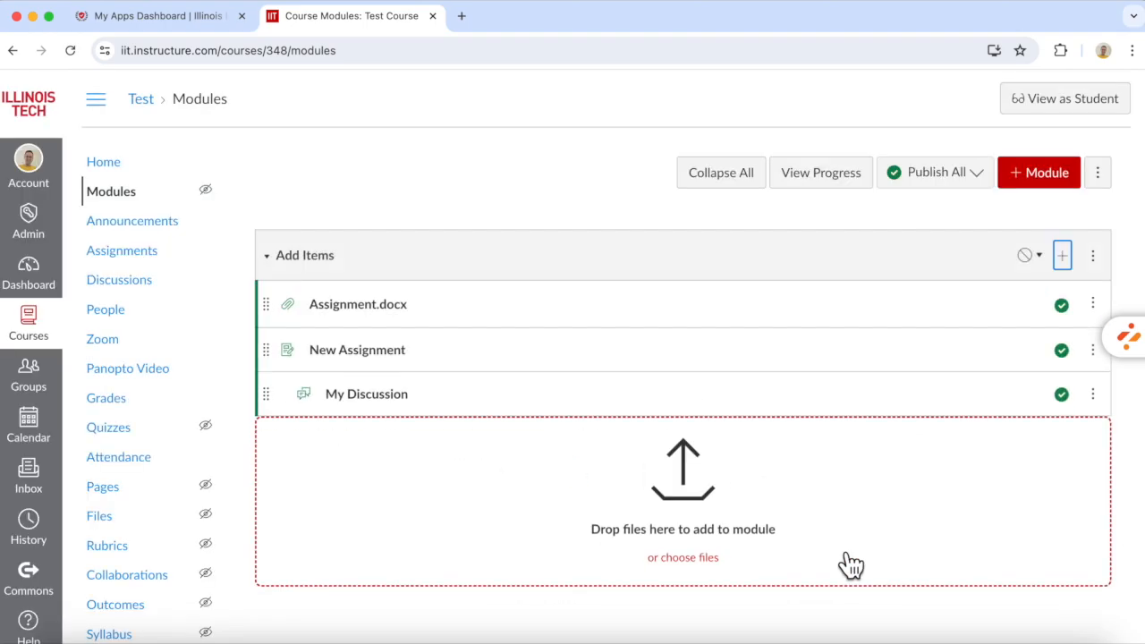
Step: Create a second course module named Module 2
click(1038, 172)
text(Module 2)
click(1109, 626)
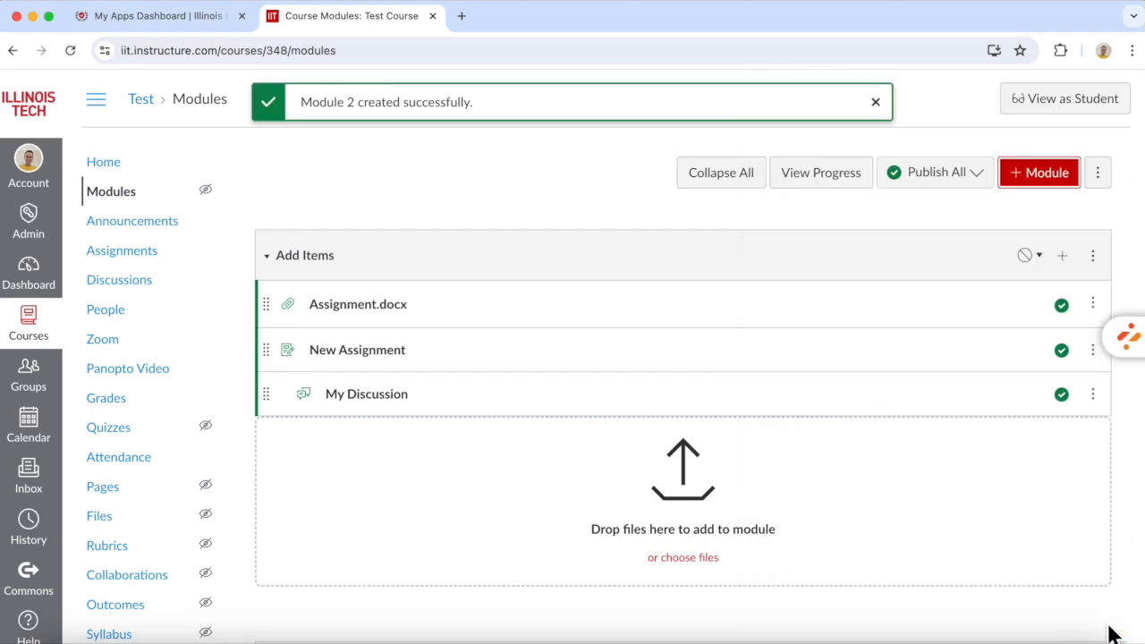
Step: Upload the file Syllabus.docx to Module 2
scroll(907, 521, down, 5)
click(703, 514)
click(451, 279)
click(845, 478)
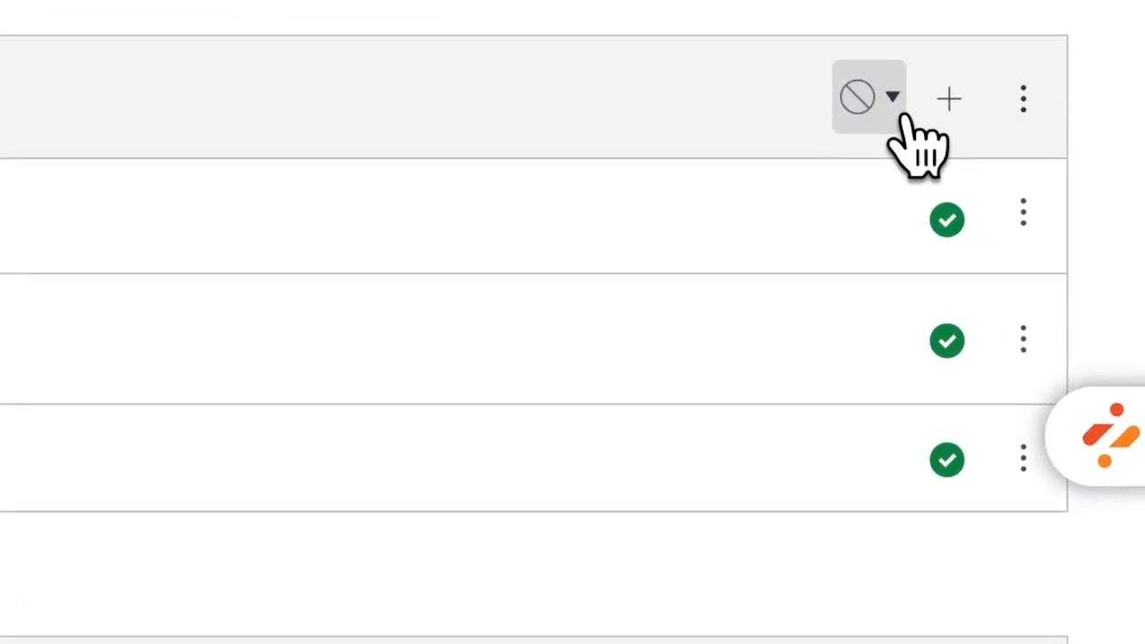
Step: Publish the Add Items module and Module 2
click(854, 80)
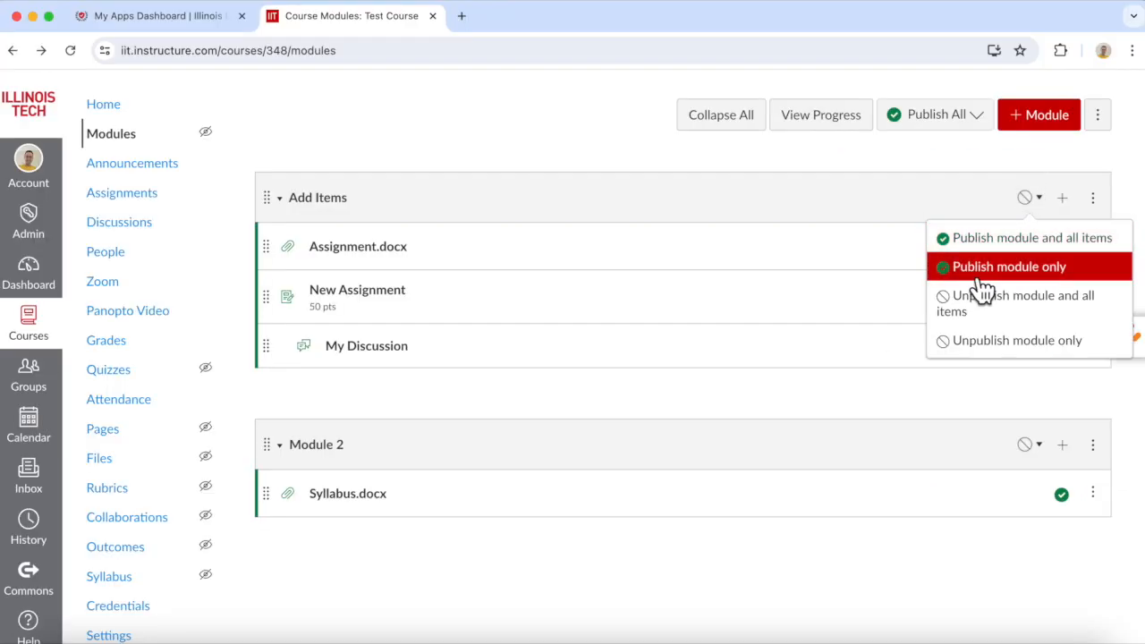
click(1079, 280)
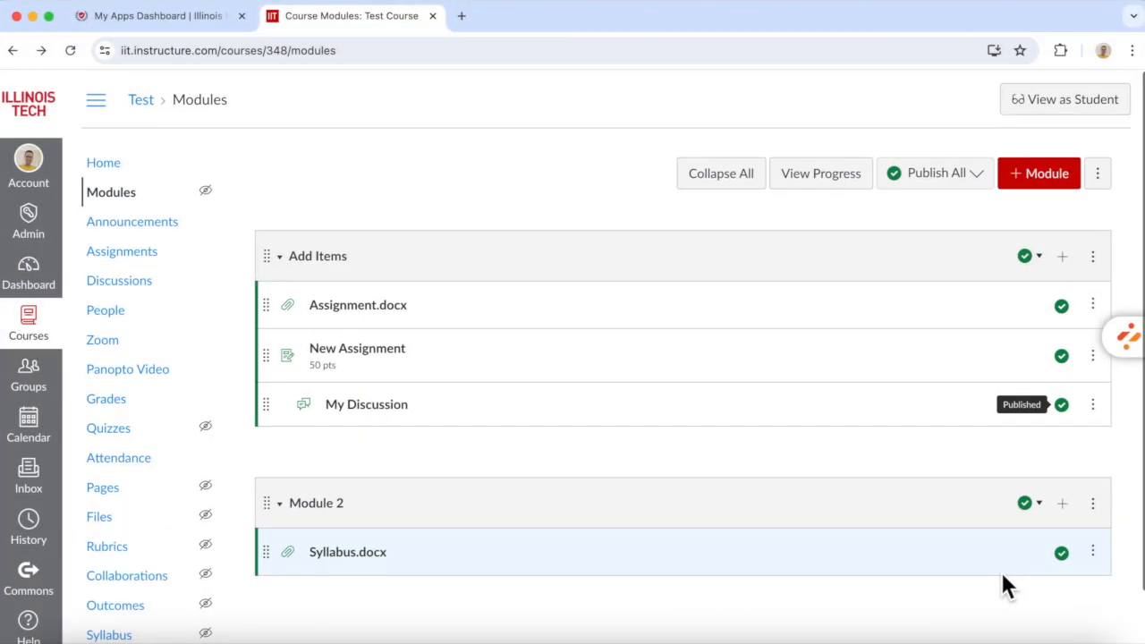
Step: Preview both modules and their items in Student View, and leave the preview
click(1082, 116)
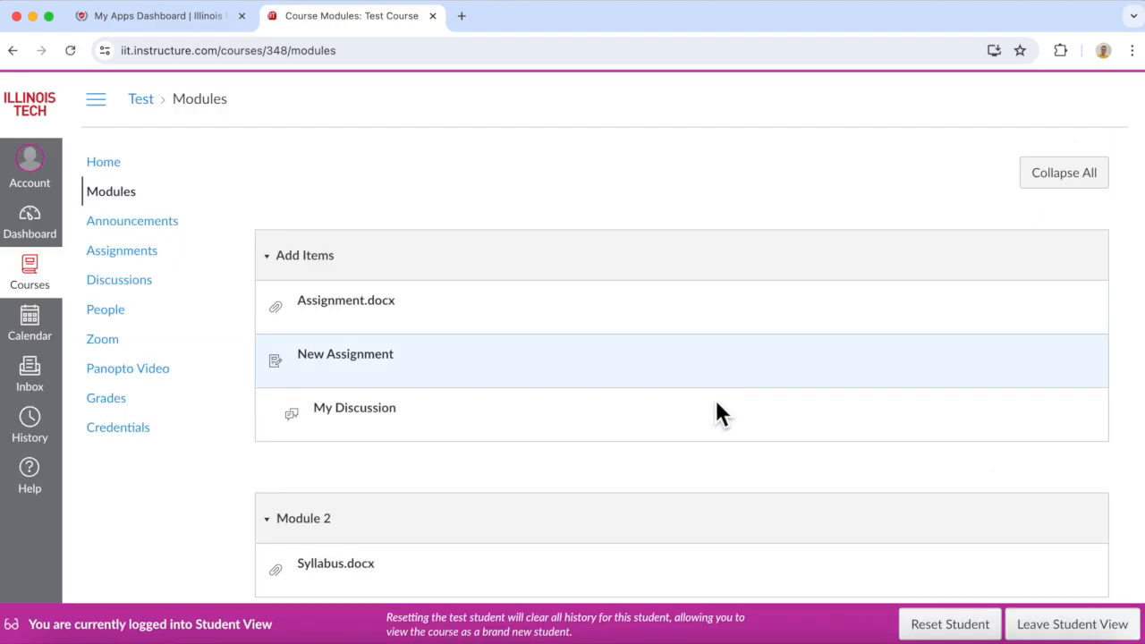
scroll(679, 438, down, 2)
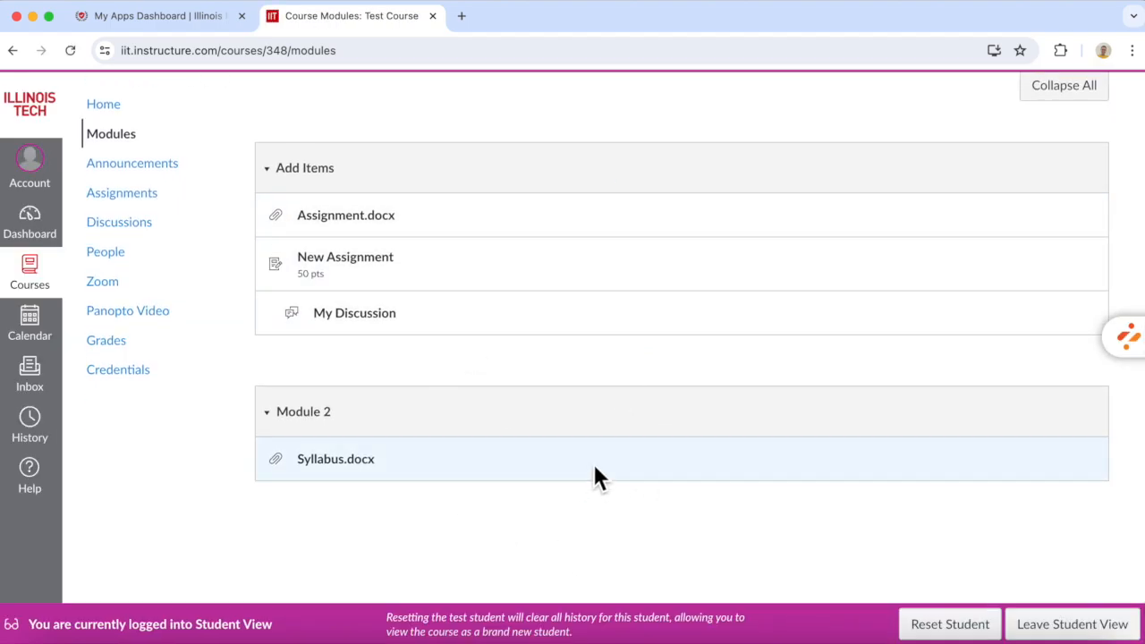
scroll(591, 467, up, 2)
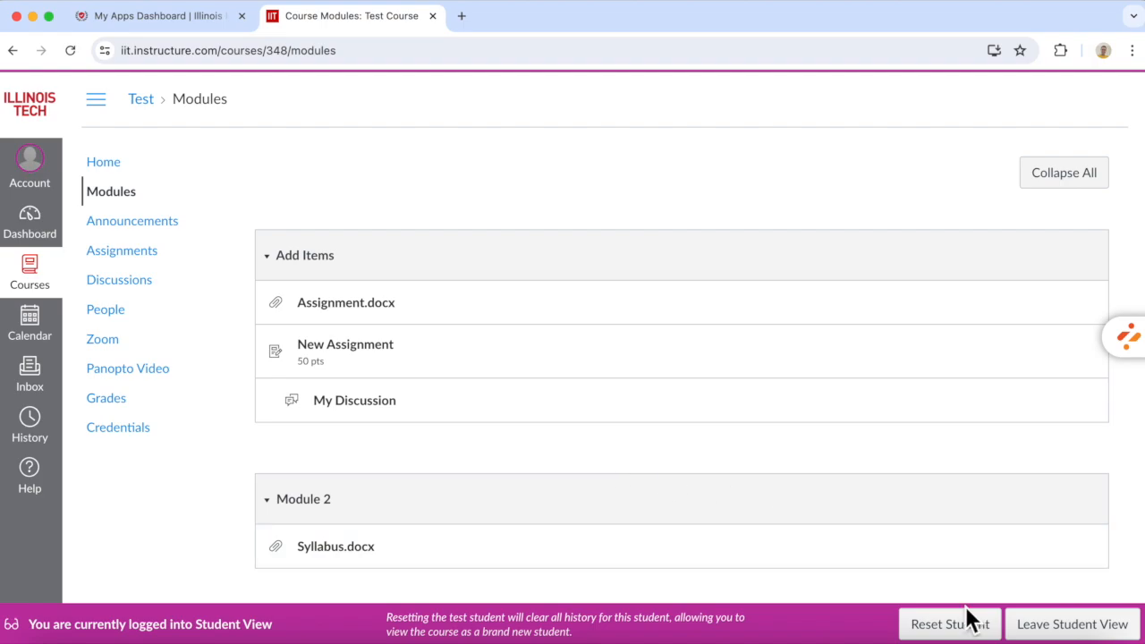
click(1071, 624)
Step: Unpublish New Assignment in the Add Items module and Syllabus.docx in Module 2, and check the modules as a student
click(1063, 356)
click(1066, 552)
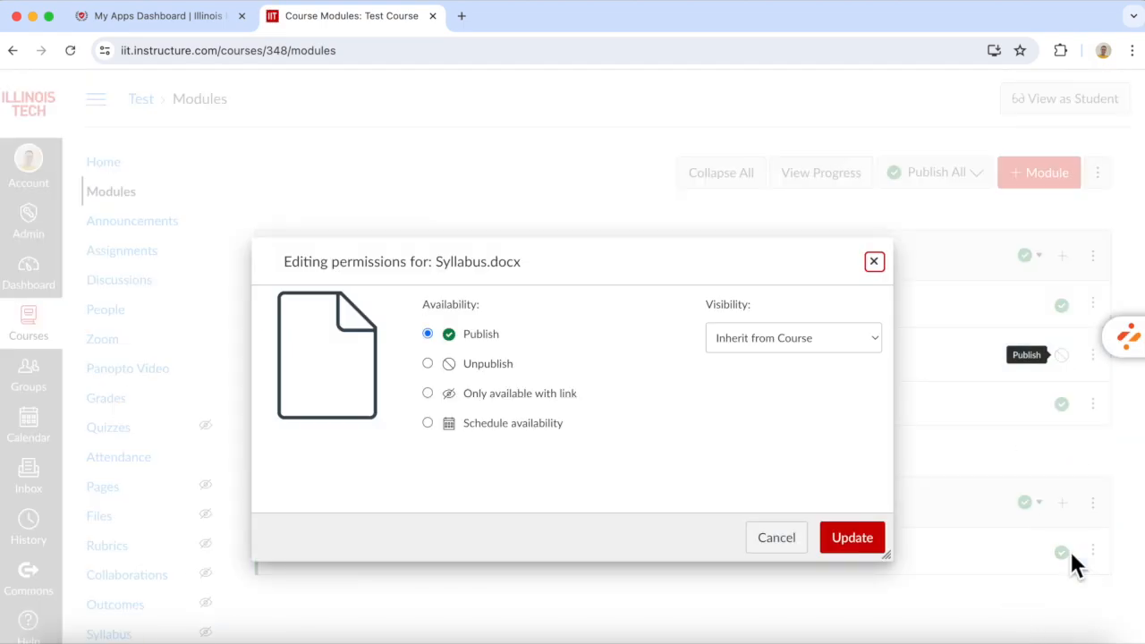
click(461, 362)
click(851, 537)
click(1051, 111)
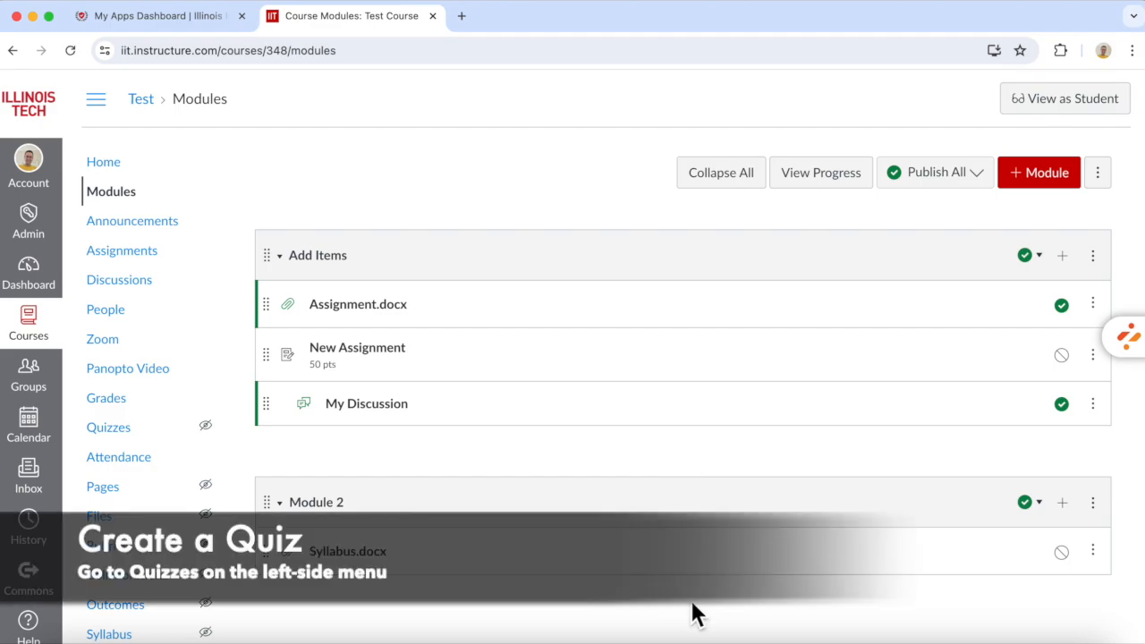
Step: Start a new course quiz named My Quiz and set its points to 100
click(123, 438)
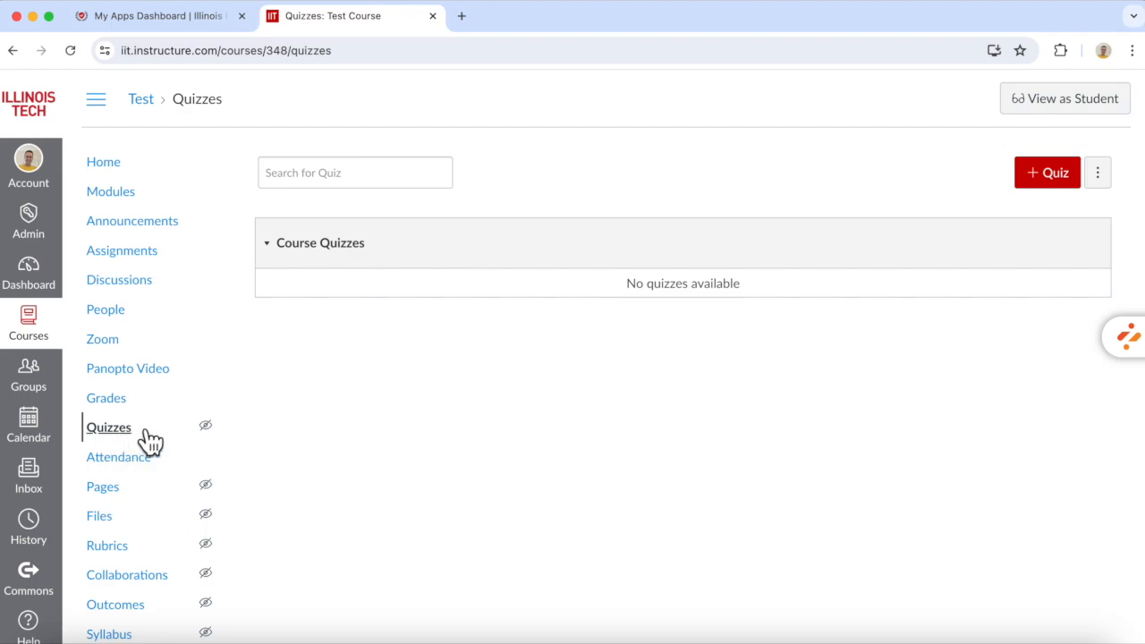
click(1064, 178)
text(My Quiz)
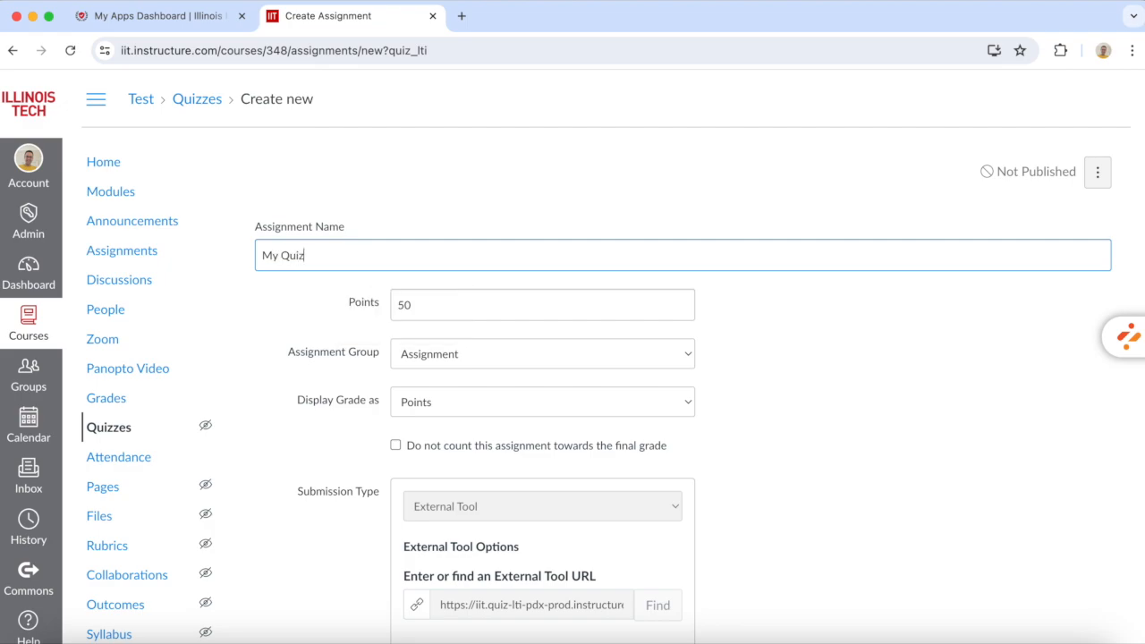
double_click(450, 315)
text(100)
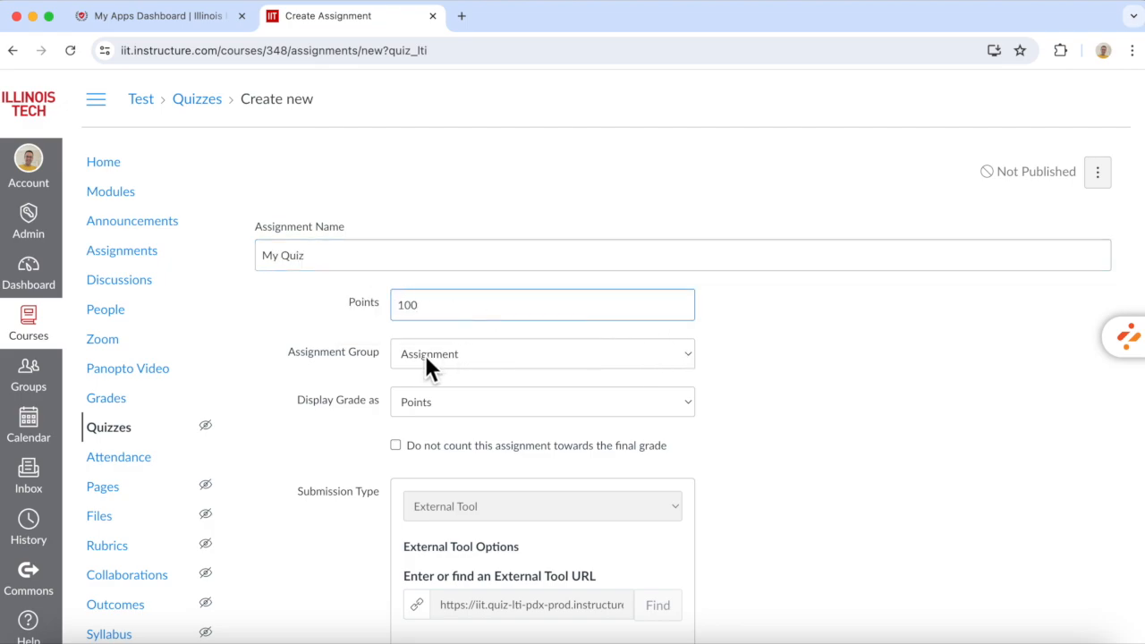
Step: Open My Quiz in the quiz builder and view the question types available for insertion
scroll(481, 411, down, 5)
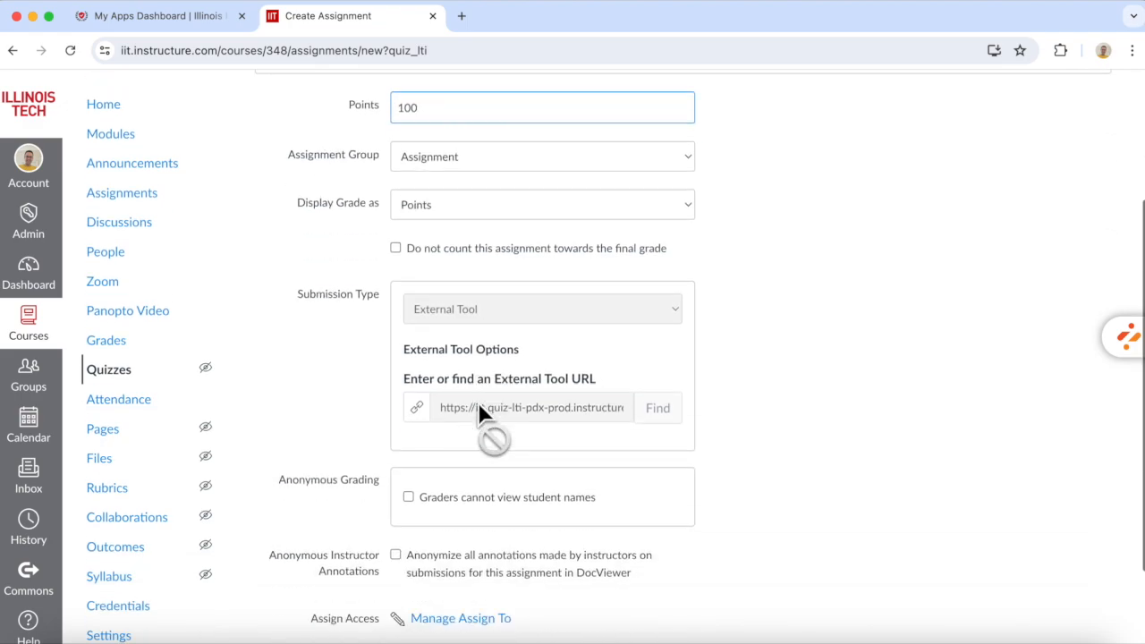
scroll(479, 413, down, 1)
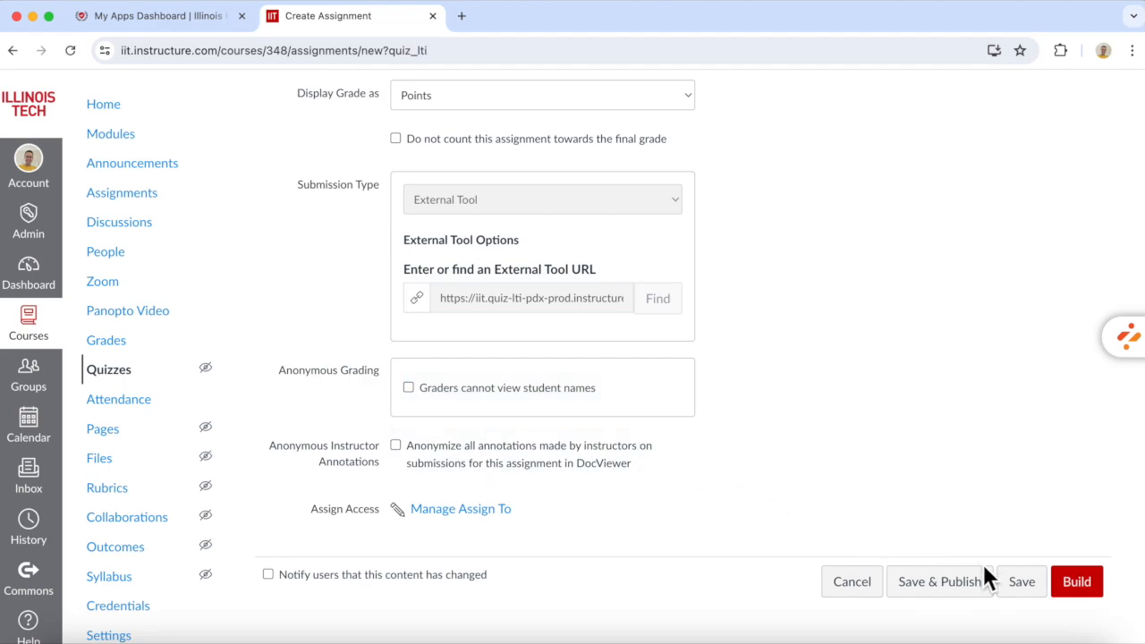
click(1087, 593)
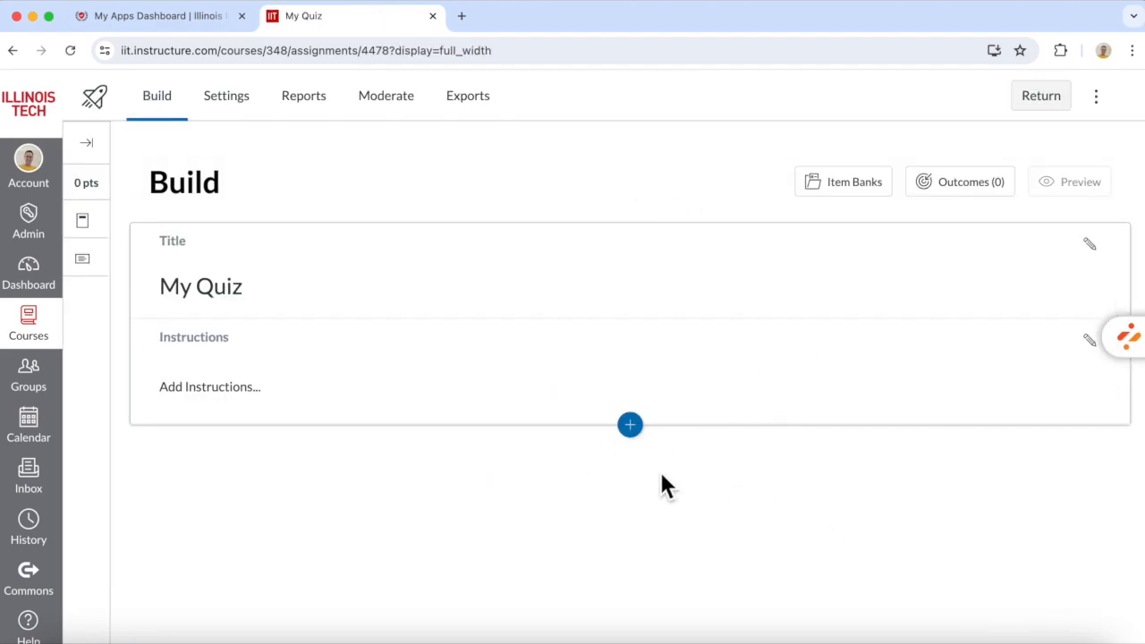
click(633, 426)
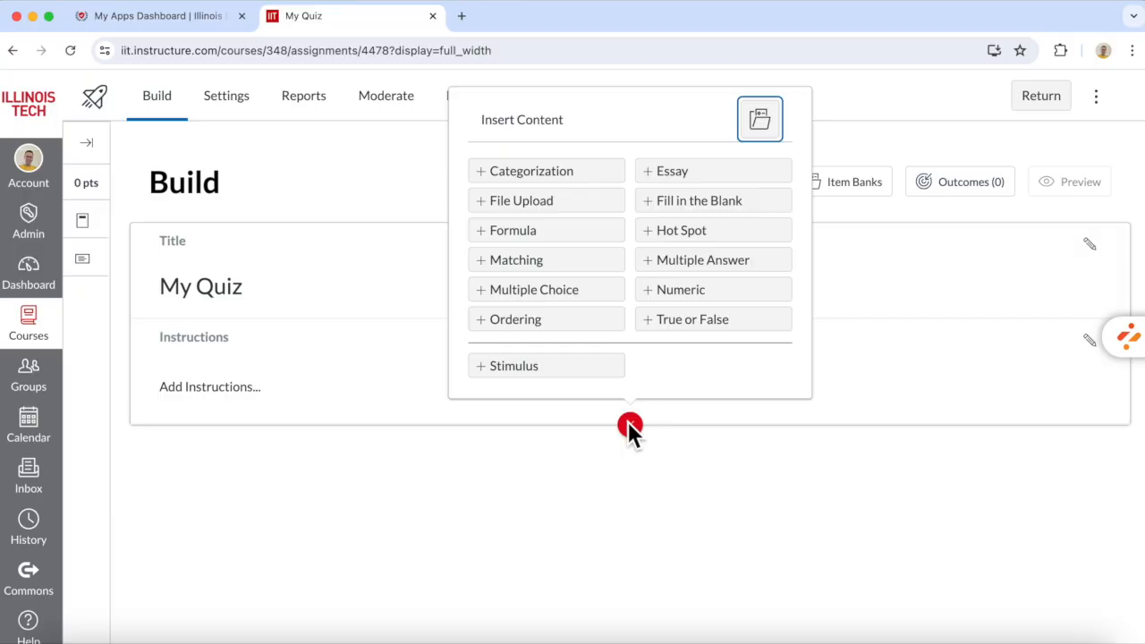
click(630, 427)
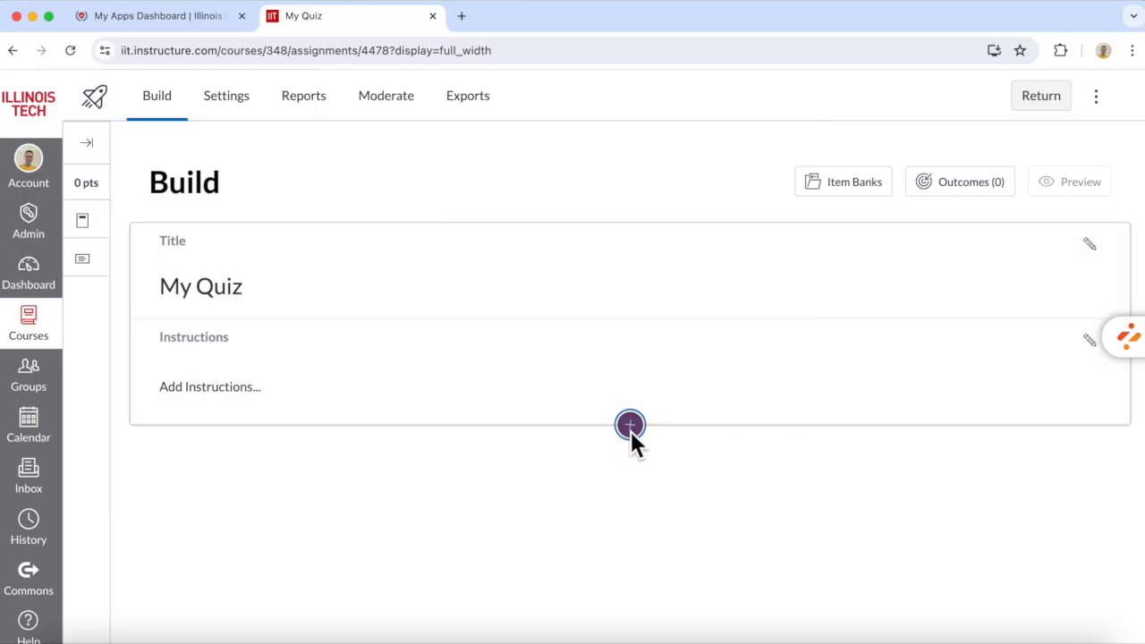
Step: Return to the course's quiz list and publish My Quiz
click(1055, 107)
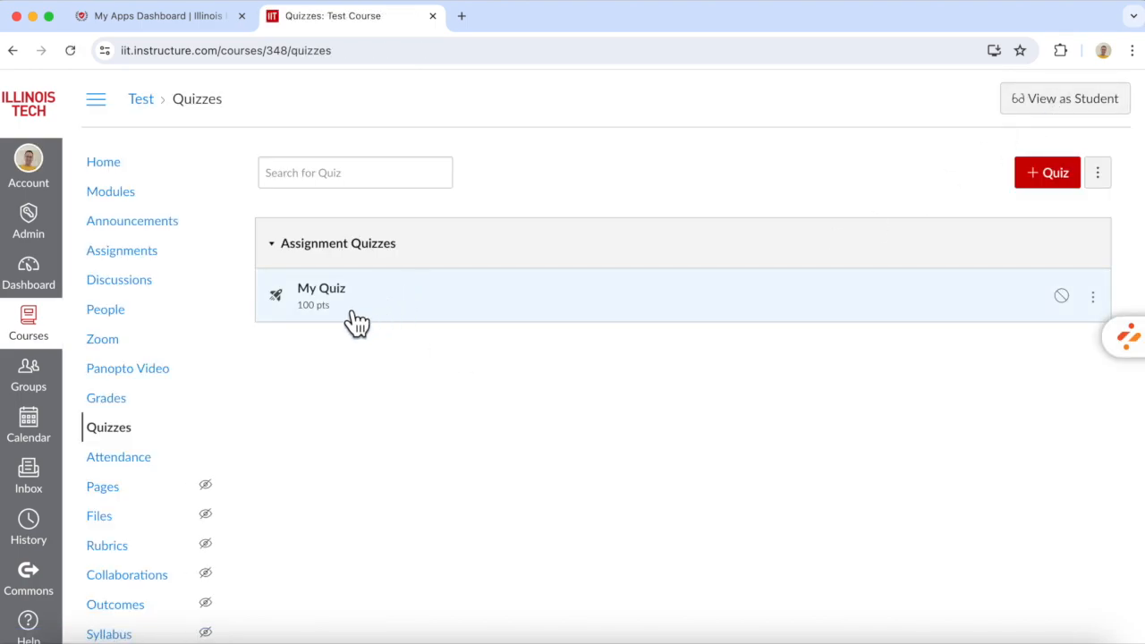
click(1061, 296)
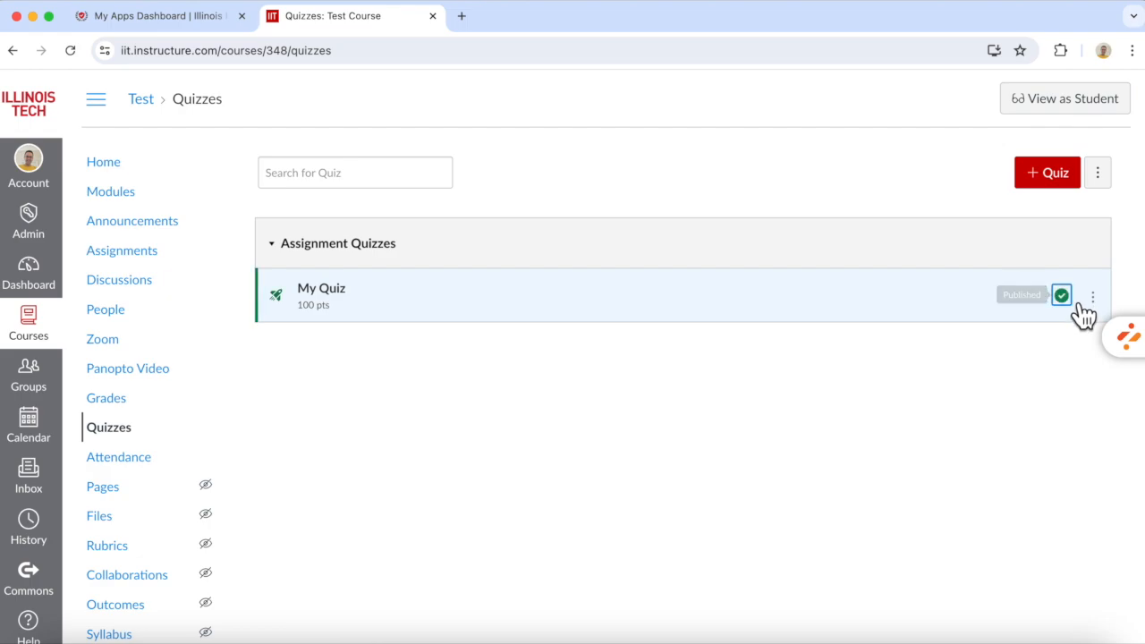